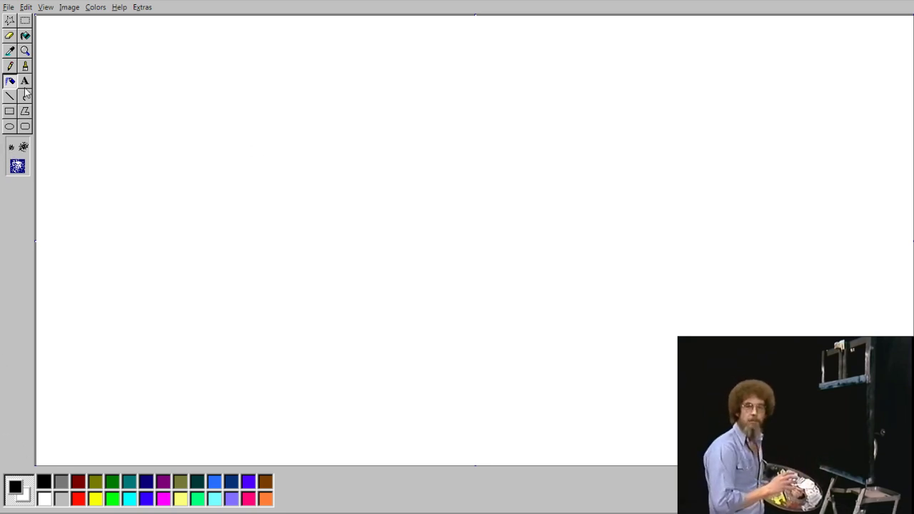
Step: Fill the canvas with black, then airbrush a round white glow right of centre with a wider white horizon band beneath it
{"action": "left_click", "coordinate": [26, 37]}
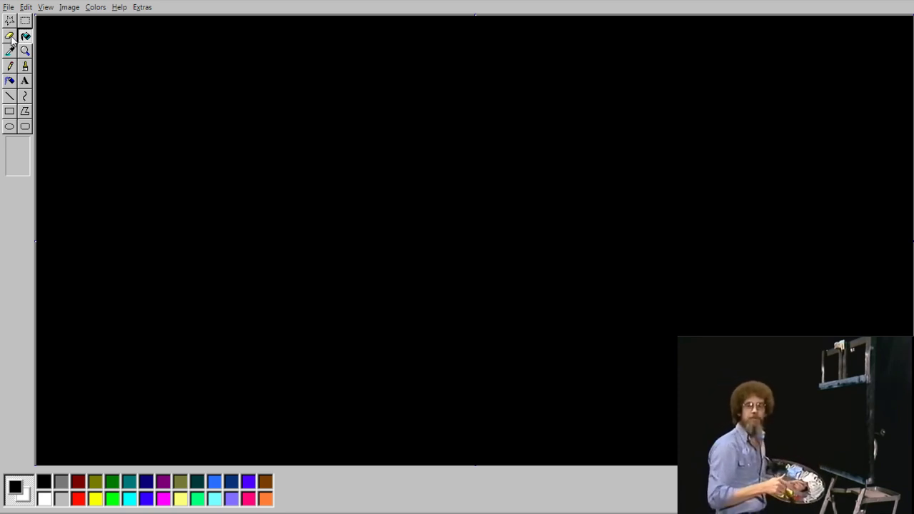
{"action": "left_click", "coordinate": [44, 498]}
{"action": "left_click", "coordinate": [10, 81]}
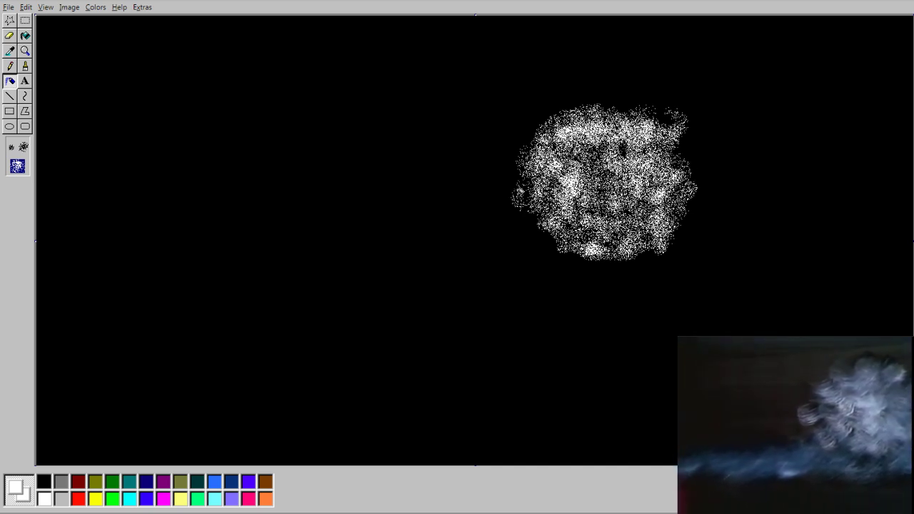
{"action": "mouse_move", "coordinate": [528, 236]}
{"action": "left_mouse_down"}
{"action": "mouse_move", "coordinate": [564, 243]}
{"action": "mouse_move", "coordinate": [437, 244]}
{"action": "mouse_move", "coordinate": [843, 251]}
{"action": "mouse_move", "coordinate": [722, 240]}
{"action": "mouse_move", "coordinate": [850, 254]}
{"action": "mouse_move", "coordinate": [814, 251]}
{"action": "mouse_move", "coordinate": [896, 241]}
{"action": "mouse_move", "coordinate": [512, 229]}
{"action": "mouse_move", "coordinate": [558, 215]}
{"action": "mouse_move", "coordinate": [539, 164]}
{"action": "mouse_move", "coordinate": [477, 127]}
{"action": "mouse_move", "coordinate": [539, 132]}
{"action": "mouse_move", "coordinate": [477, 62]}
{"action": "left_mouse_up"}
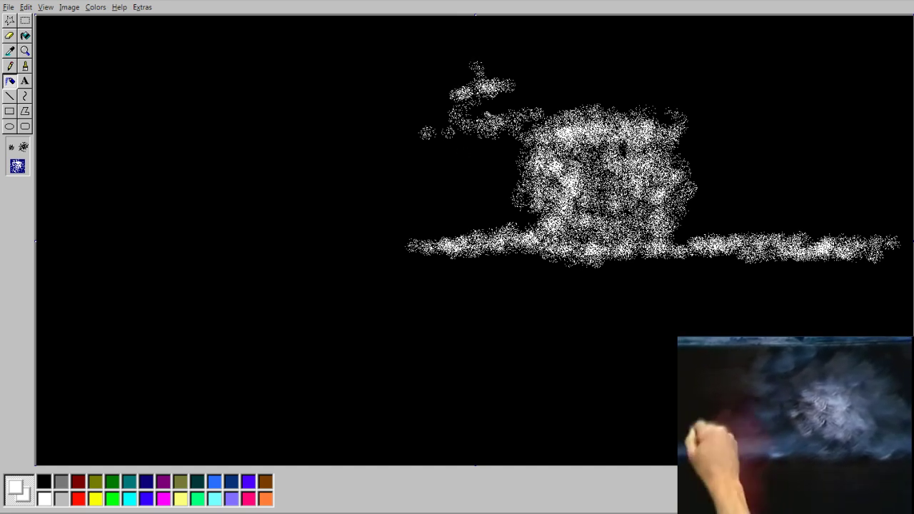
{"action": "mouse_move", "coordinate": [490, 113]}
{"action": "left_mouse_down"}
{"action": "mouse_move", "coordinate": [518, 215]}
{"action": "mouse_move", "coordinate": [472, 149]}
{"action": "mouse_move", "coordinate": [478, 114]}
{"action": "mouse_move", "coordinate": [486, 201]}
{"action": "mouse_move", "coordinate": [514, 211]}
{"action": "mouse_move", "coordinate": [543, 86]}
{"action": "mouse_move", "coordinate": [640, 89]}
{"action": "mouse_move", "coordinate": [743, 127]}
{"action": "mouse_move", "coordinate": [687, 180]}
{"action": "mouse_move", "coordinate": [694, 237]}
{"action": "mouse_move", "coordinate": [772, 161]}
{"action": "mouse_move", "coordinate": [714, 79]}
{"action": "mouse_move", "coordinate": [561, 67]}
{"action": "left_mouse_up"}
{"action": "mouse_move", "coordinate": [464, 228]}
{"action": "left_mouse_down"}
{"action": "mouse_move", "coordinate": [322, 243]}
{"action": "mouse_move", "coordinate": [485, 229]}
{"action": "left_mouse_up"}
{"action": "mouse_move", "coordinate": [657, 239]}
{"action": "left_mouse_down"}
{"action": "mouse_move", "coordinate": [782, 253]}
{"action": "mouse_move", "coordinate": [900, 251]}
{"action": "left_mouse_up"}
Step: Airbrush dark grey over the glow and horizon band, extend the band to the canvas's right edge, and soften its lower edge with black
{"action": "left_click", "coordinate": [61, 483]}
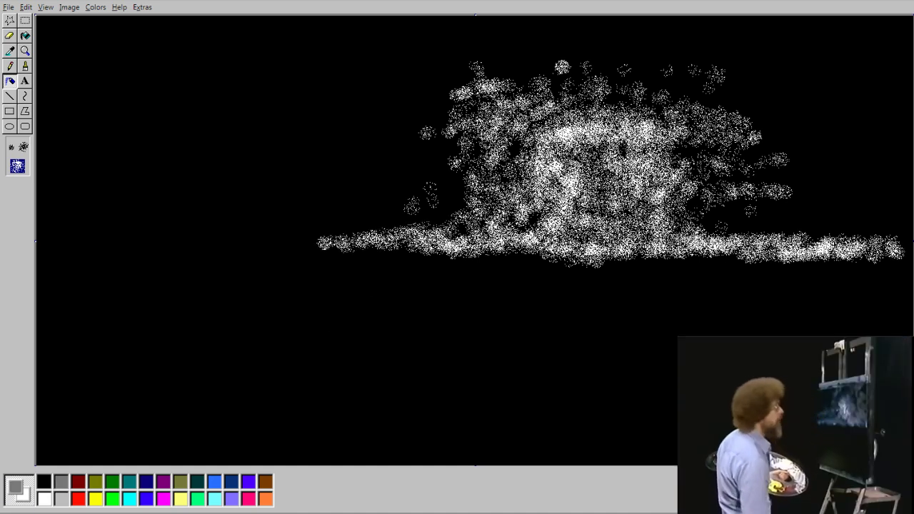
{"action": "mouse_move", "coordinate": [394, 239]}
{"action": "left_mouse_down"}
{"action": "mouse_move", "coordinate": [464, 233]}
{"action": "mouse_move", "coordinate": [357, 230]}
{"action": "mouse_move", "coordinate": [386, 242]}
{"action": "mouse_move", "coordinate": [511, 240]}
{"action": "mouse_move", "coordinate": [521, 184]}
{"action": "mouse_move", "coordinate": [487, 155]}
{"action": "mouse_move", "coordinate": [493, 125]}
{"action": "mouse_move", "coordinate": [478, 80]}
{"action": "mouse_move", "coordinate": [500, 115]}
{"action": "mouse_move", "coordinate": [584, 111]}
{"action": "mouse_move", "coordinate": [593, 135]}
{"action": "mouse_move", "coordinate": [578, 175]}
{"action": "mouse_move", "coordinate": [613, 213]}
{"action": "mouse_move", "coordinate": [595, 210]}
{"action": "mouse_move", "coordinate": [553, 161]}
{"action": "mouse_move", "coordinate": [521, 220]}
{"action": "left_mouse_up"}
{"action": "mouse_move", "coordinate": [520, 161]}
{"action": "left_mouse_down"}
{"action": "mouse_move", "coordinate": [543, 117]}
{"action": "mouse_move", "coordinate": [574, 100]}
{"action": "mouse_move", "coordinate": [618, 110]}
{"action": "mouse_move", "coordinate": [710, 163]}
{"action": "mouse_move", "coordinate": [703, 197]}
{"action": "mouse_move", "coordinate": [721, 207]}
{"action": "mouse_move", "coordinate": [746, 175]}
{"action": "mouse_move", "coordinate": [646, 148]}
{"action": "left_mouse_up"}
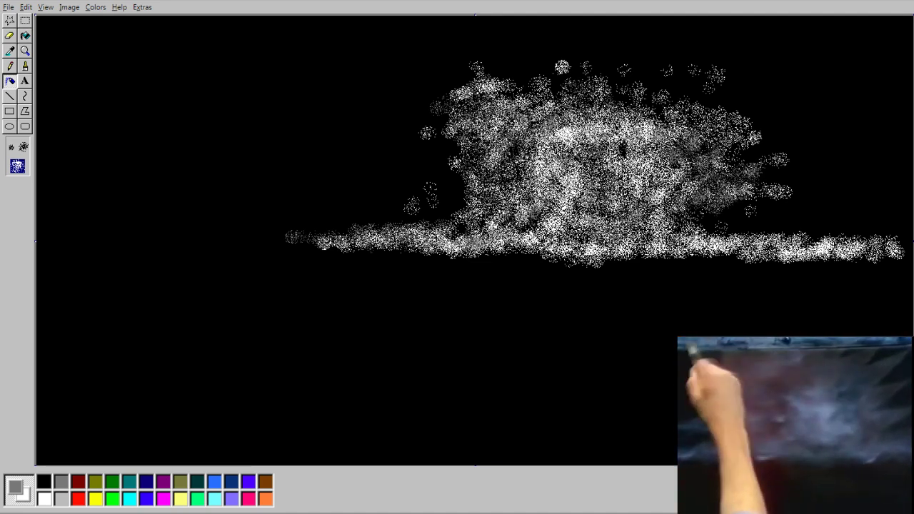
{"action": "left_click_drag", "start_coordinate": [860, 256], "coordinate": [908, 254]}
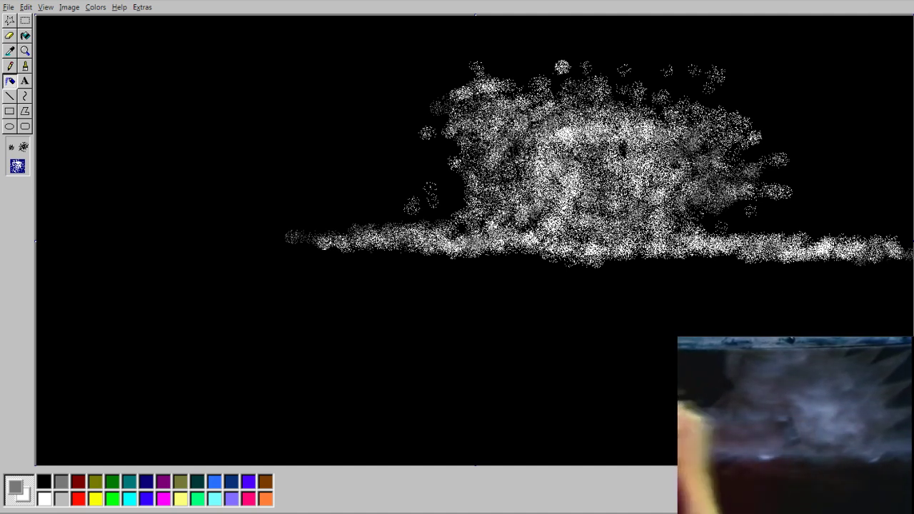
{"action": "left_click", "coordinate": [41, 483]}
{"action": "left_click_drag", "start_coordinate": [433, 243], "coordinate": [875, 252]}
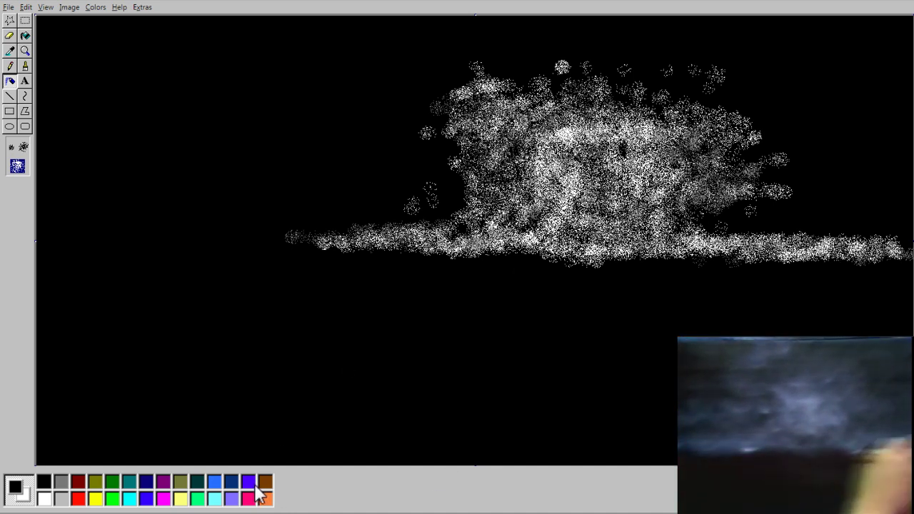
Step: Airbrush navy blue patches into the glow and along the horizon band, and thin the glow's right edge with black
{"action": "left_click", "coordinate": [150, 482]}
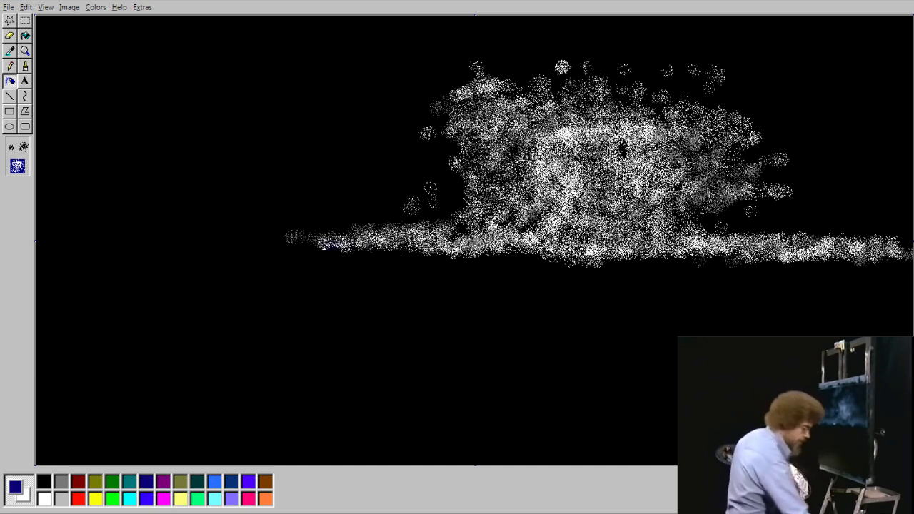
{"action": "mouse_move", "coordinate": [548, 241]}
{"action": "left_mouse_down"}
{"action": "mouse_move", "coordinate": [857, 248]}
{"action": "mouse_move", "coordinate": [792, 252]}
{"action": "mouse_move", "coordinate": [582, 214]}
{"action": "mouse_move", "coordinate": [550, 183]}
{"action": "left_mouse_up"}
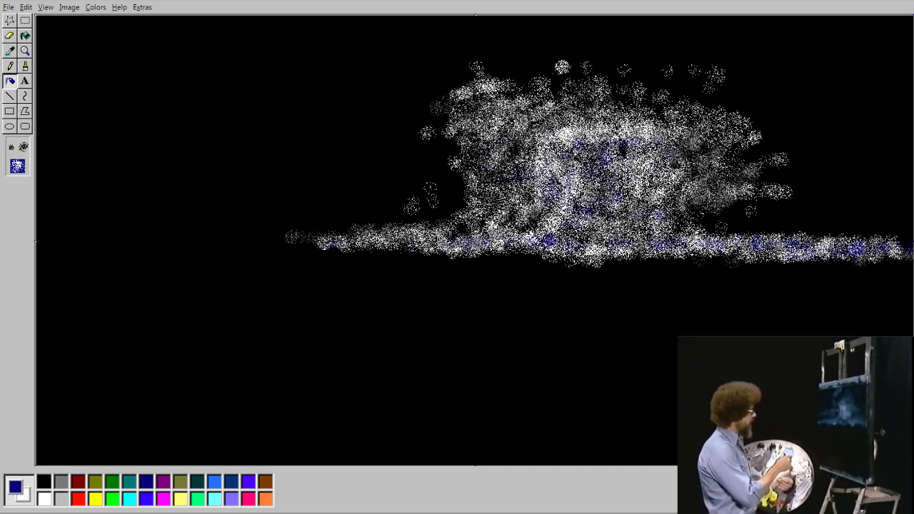
{"action": "left_click_drag", "start_coordinate": [607, 171], "coordinate": [574, 187]}
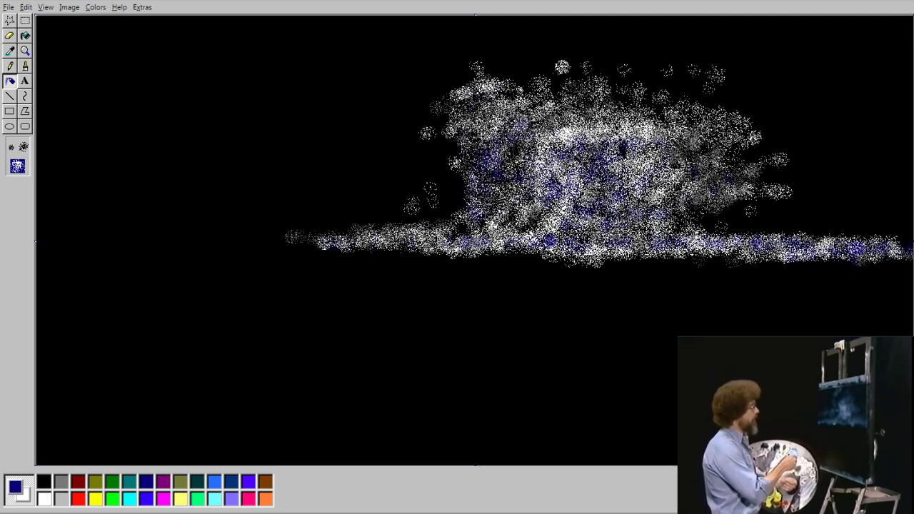
{"action": "left_click_drag", "start_coordinate": [551, 121], "coordinate": [642, 135]}
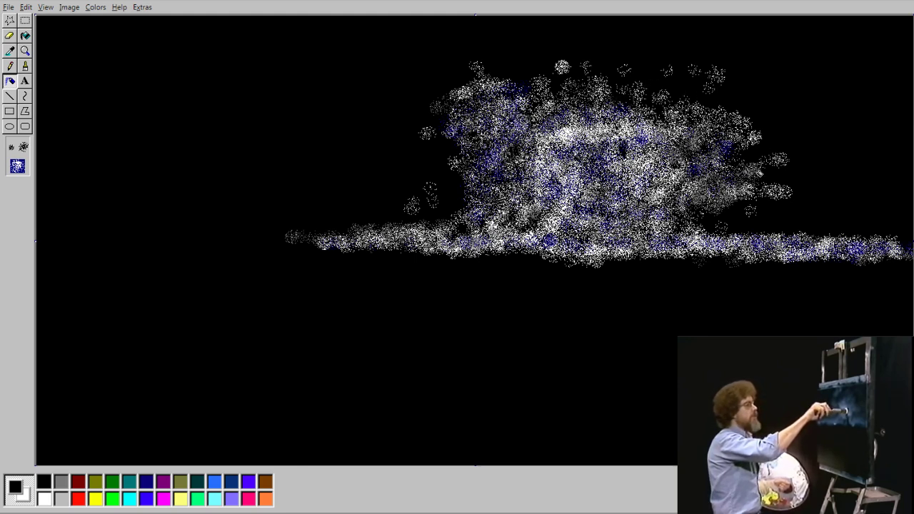
{"action": "left_click_drag", "start_coordinate": [723, 202], "coordinate": [752, 172]}
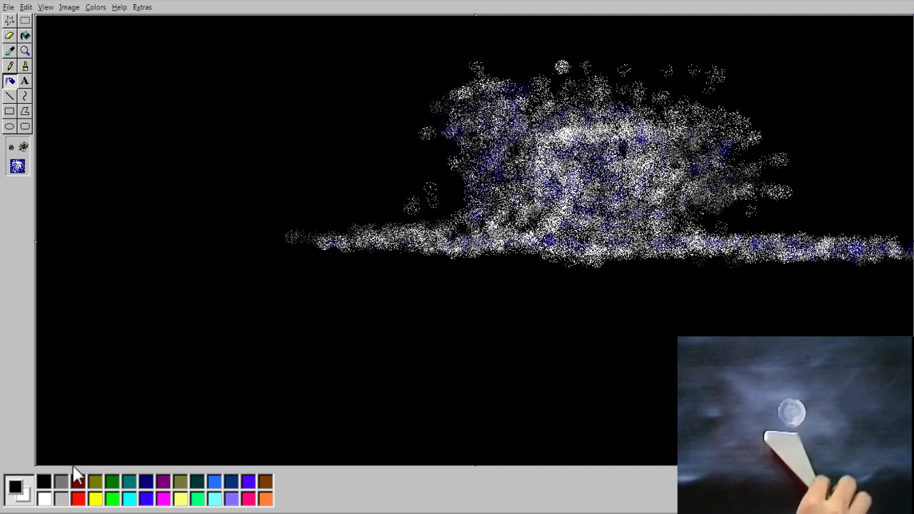
Step: Airbrush a dense white moon in the centre of the glow and shade the surrounding sky and lower horizon edge with grey
{"action": "left_click", "coordinate": [45, 498]}
{"action": "mouse_move", "coordinate": [607, 206]}
{"action": "left_mouse_down"}
{"action": "mouse_move", "coordinate": [603, 177]}
{"action": "mouse_move", "coordinate": [600, 209]}
{"action": "mouse_move", "coordinate": [625, 200]}
{"action": "left_mouse_up"}
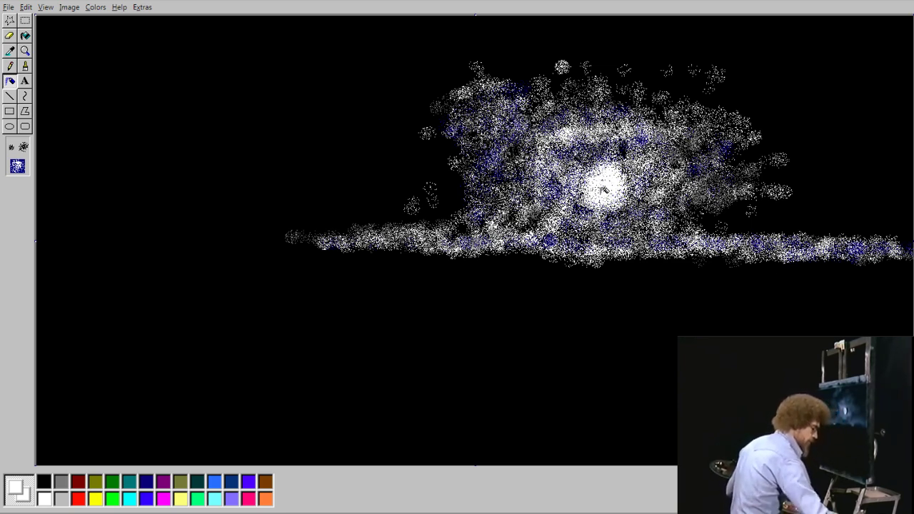
{"action": "left_click_drag", "start_coordinate": [597, 191], "coordinate": [620, 174]}
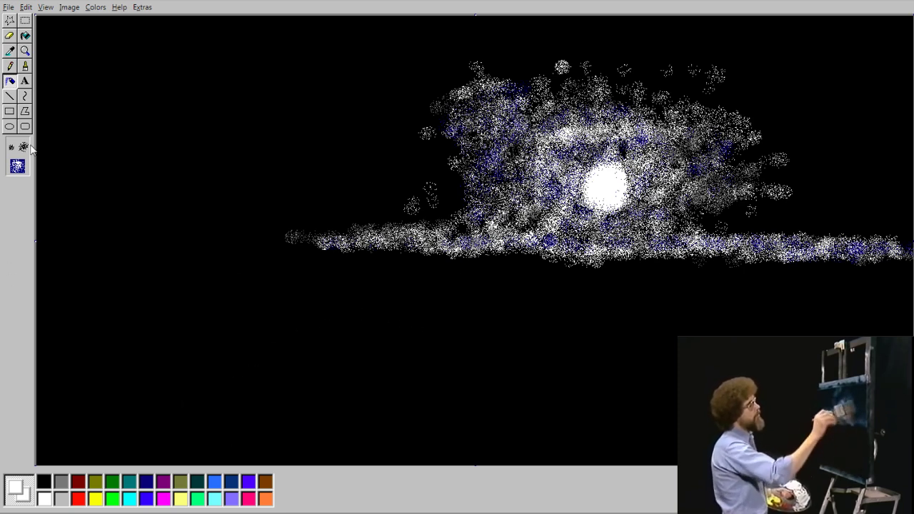
{"action": "left_click", "coordinate": [63, 482]}
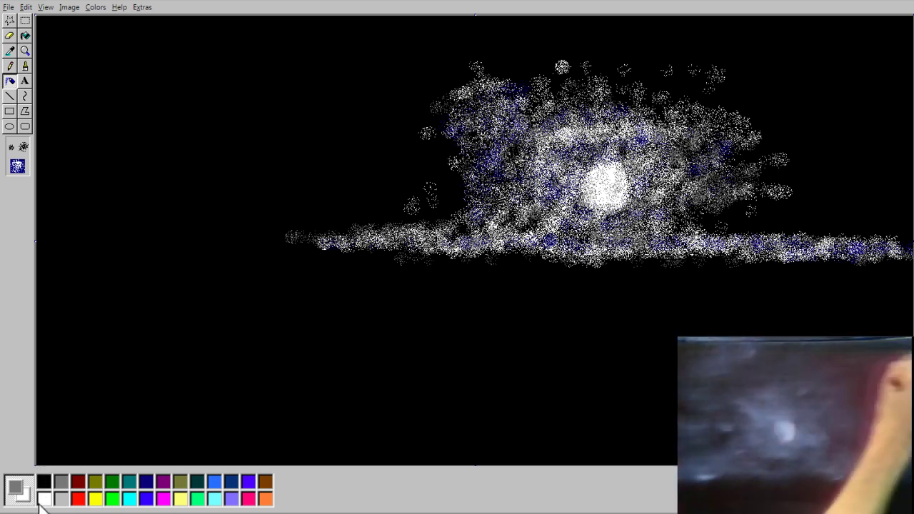
{"action": "left_click", "coordinate": [61, 497]}
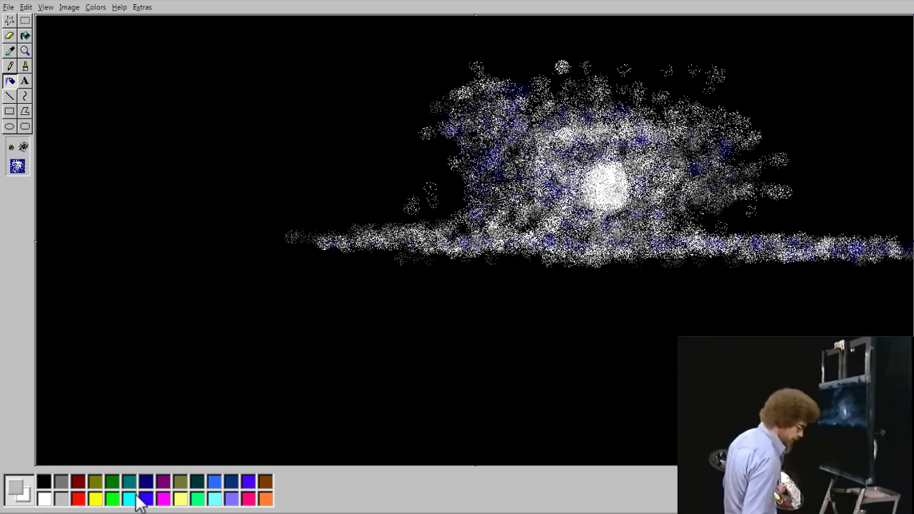
{"action": "left_click", "coordinate": [61, 482]}
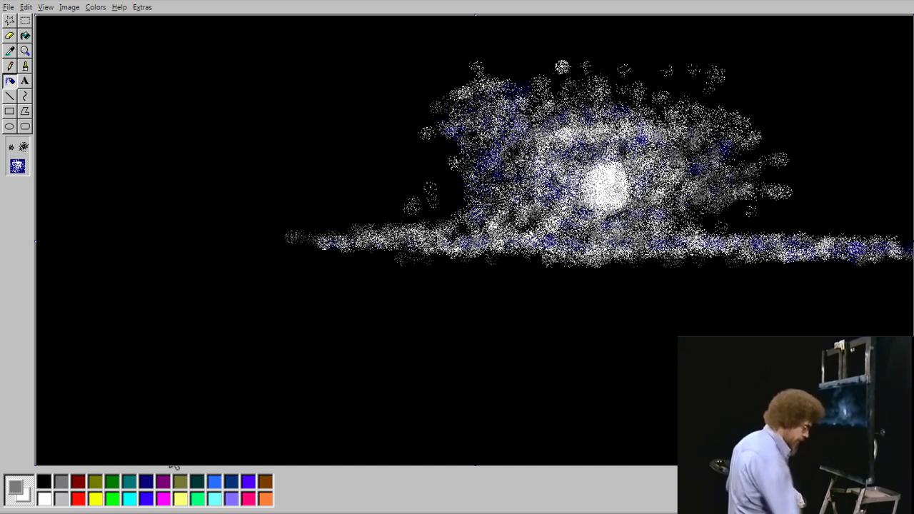
{"action": "left_click", "coordinate": [44, 482]}
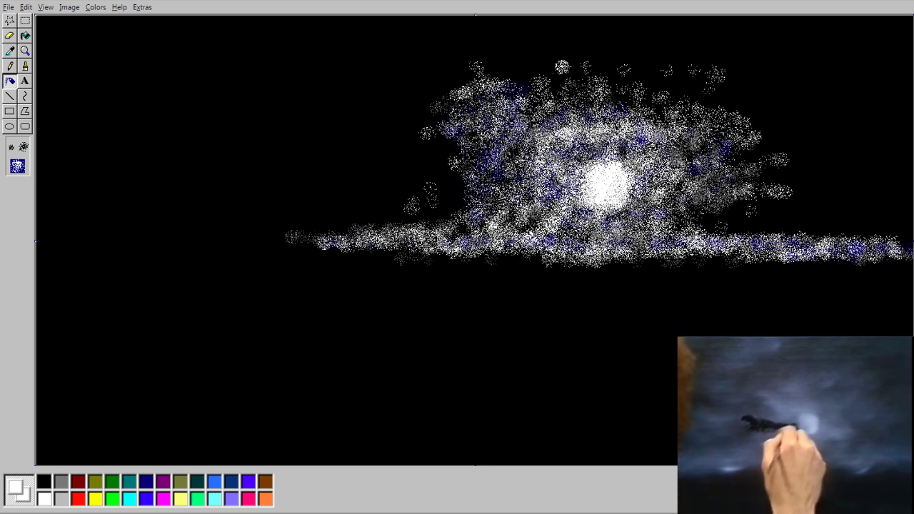
Step: Airbrush dark grey clouds beside, above and below the moon, using the medium spray size for the dense areas
{"action": "left_click", "coordinate": [60, 482]}
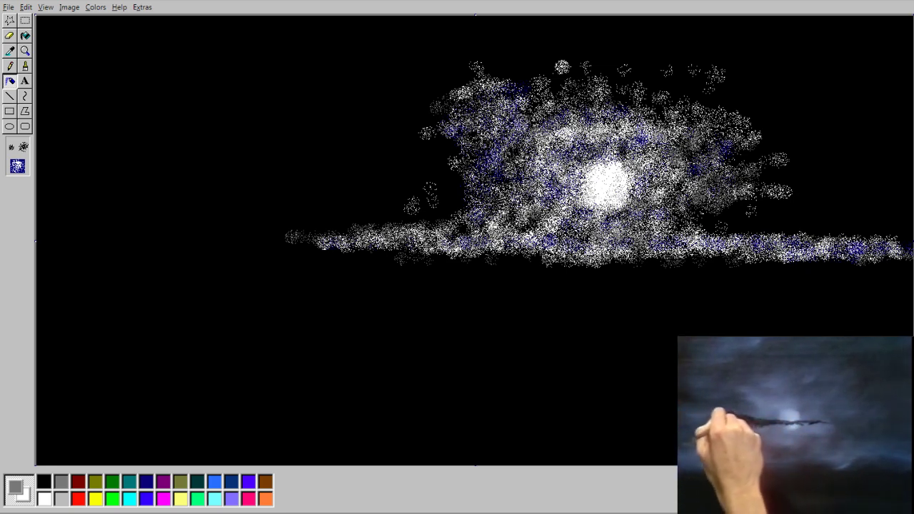
{"action": "left_click_drag", "start_coordinate": [537, 190], "coordinate": [591, 200]}
{"action": "left_click", "coordinate": [23, 146]}
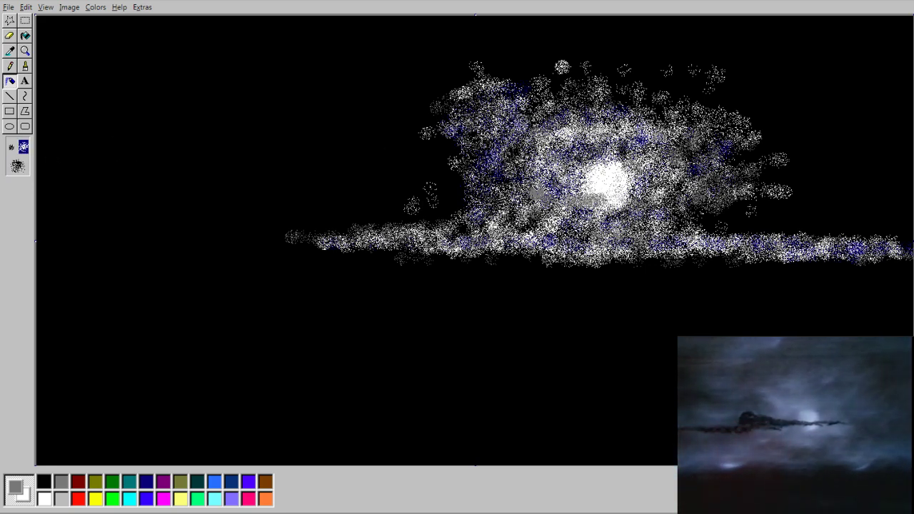
{"action": "left_click_drag", "start_coordinate": [557, 196], "coordinate": [580, 199]}
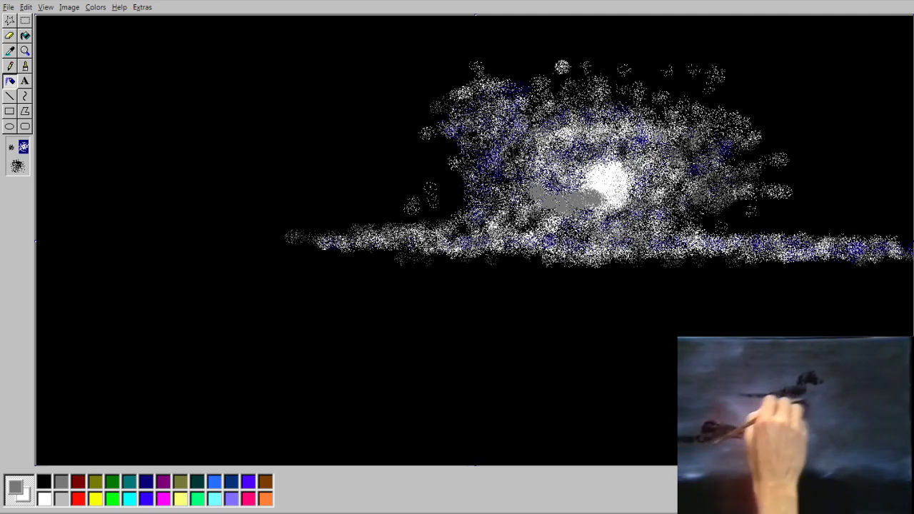
{"action": "mouse_move", "coordinate": [671, 177]}
{"action": "left_mouse_down"}
{"action": "mouse_move", "coordinate": [617, 178]}
{"action": "mouse_move", "coordinate": [669, 179]}
{"action": "mouse_move", "coordinate": [643, 183]}
{"action": "left_mouse_up"}
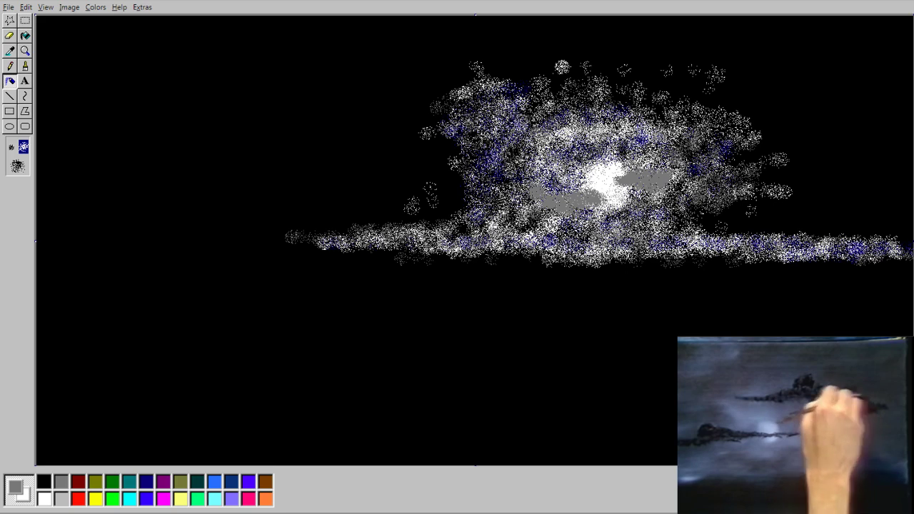
{"action": "mouse_move", "coordinate": [513, 147]}
{"action": "left_mouse_down"}
{"action": "mouse_move", "coordinate": [523, 139]}
{"action": "mouse_move", "coordinate": [577, 150]}
{"action": "mouse_move", "coordinate": [550, 144]}
{"action": "left_mouse_up"}
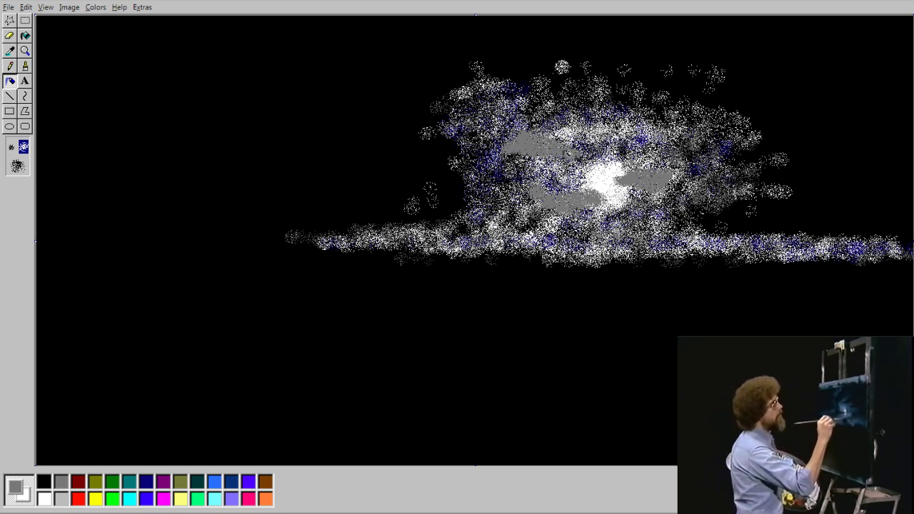
{"action": "mouse_move", "coordinate": [537, 161]}
{"action": "left_mouse_down"}
{"action": "mouse_move", "coordinate": [511, 156]}
{"action": "mouse_move", "coordinate": [517, 149]}
{"action": "left_mouse_up"}
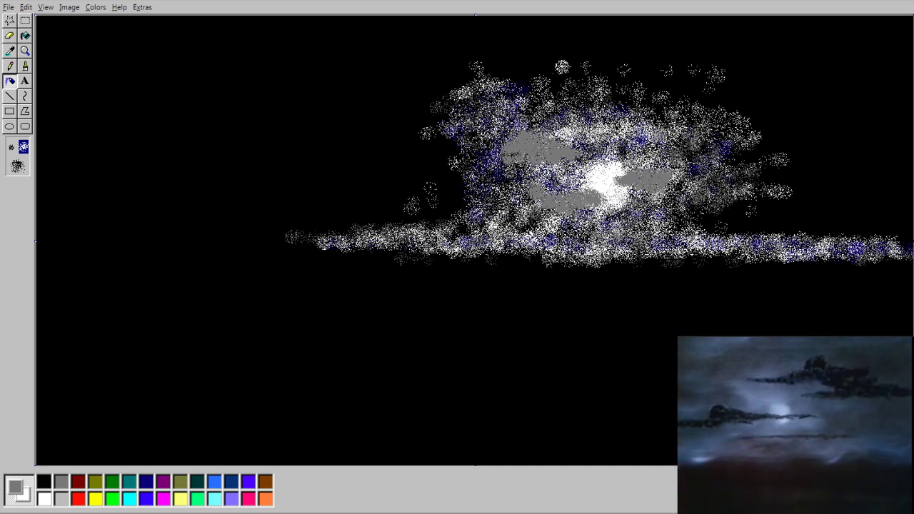
{"action": "mouse_move", "coordinate": [571, 230]}
{"action": "left_mouse_down"}
{"action": "mouse_move", "coordinate": [653, 220]}
{"action": "mouse_move", "coordinate": [558, 231]}
{"action": "mouse_move", "coordinate": [570, 234]}
{"action": "left_mouse_up"}
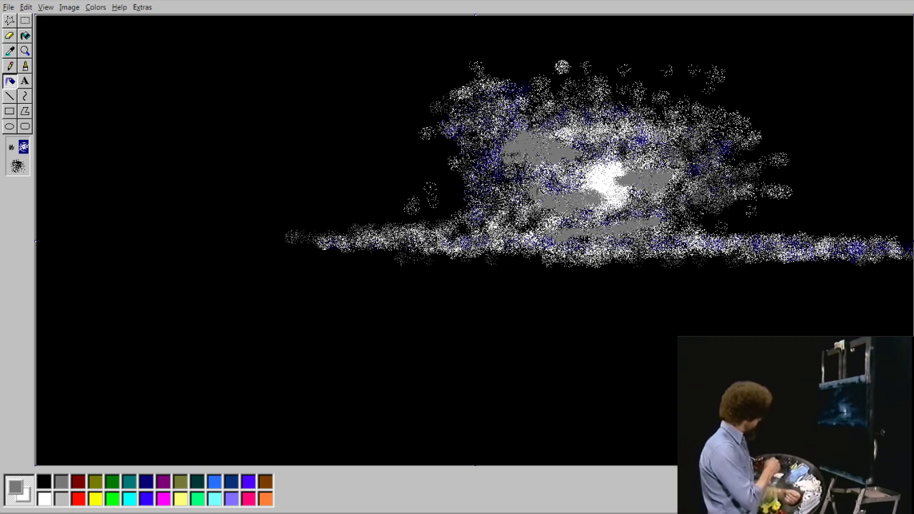
Step: Airbrush a white highlight along the upper right edge of the grey cloud above the moon
{"action": "left_click", "coordinate": [61, 499]}
{"action": "left_click", "coordinate": [45, 501]}
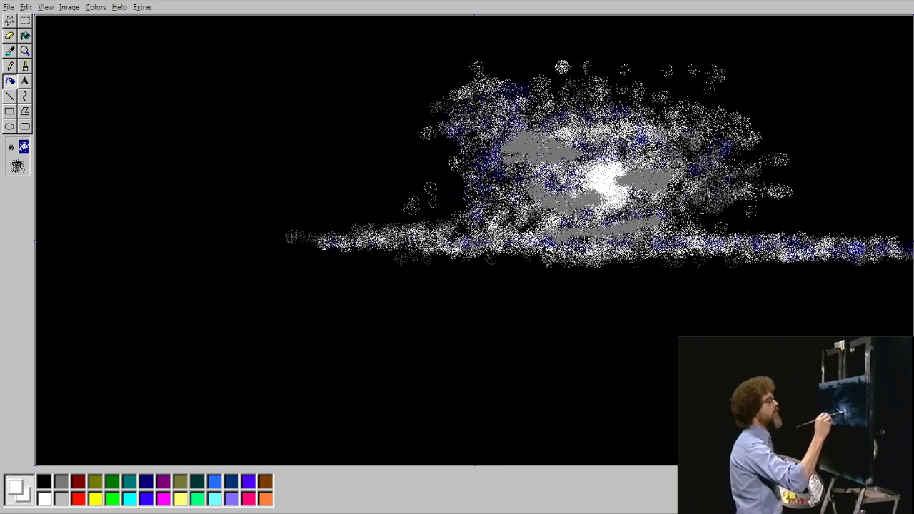
{"action": "left_click_drag", "start_coordinate": [552, 138], "coordinate": [577, 150]}
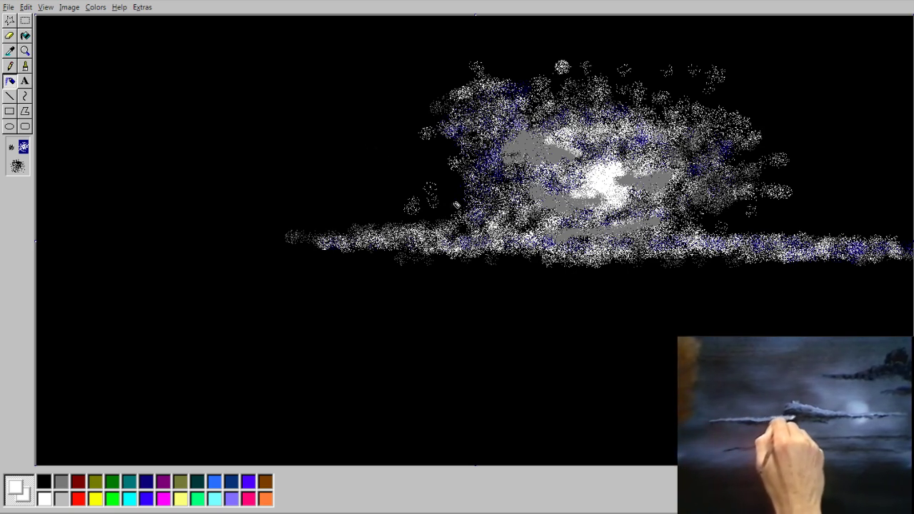
Step: Widen the glow on both sides with white mist in the largest spray size, stretching it along the horizon and tapering upward
{"action": "left_click", "coordinate": [19, 169]}
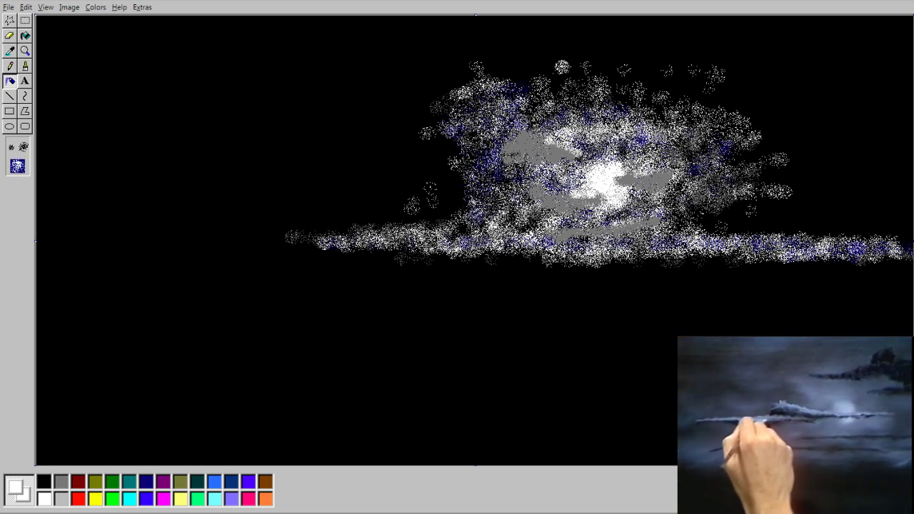
{"action": "mouse_move", "coordinate": [411, 214]}
{"action": "left_mouse_down"}
{"action": "mouse_move", "coordinate": [389, 208]}
{"action": "mouse_move", "coordinate": [384, 155]}
{"action": "mouse_move", "coordinate": [365, 173]}
{"action": "mouse_move", "coordinate": [379, 191]}
{"action": "mouse_move", "coordinate": [428, 143]}
{"action": "mouse_move", "coordinate": [214, 246]}
{"action": "mouse_move", "coordinate": [286, 237]}
{"action": "mouse_move", "coordinate": [246, 242]}
{"action": "left_mouse_up"}
{"action": "mouse_move", "coordinate": [380, 227]}
{"action": "left_mouse_down"}
{"action": "mouse_move", "coordinate": [474, 145]}
{"action": "mouse_move", "coordinate": [450, 131]}
{"action": "left_mouse_up"}
{"action": "mouse_move", "coordinate": [727, 227]}
{"action": "left_mouse_down"}
{"action": "mouse_move", "coordinate": [732, 214]}
{"action": "mouse_move", "coordinate": [721, 222]}
{"action": "mouse_move", "coordinate": [757, 229]}
{"action": "mouse_move", "coordinate": [814, 148]}
{"action": "mouse_move", "coordinate": [750, 160]}
{"action": "left_mouse_up"}
{"action": "mouse_move", "coordinate": [825, 218]}
{"action": "left_mouse_down"}
{"action": "mouse_move", "coordinate": [836, 243]}
{"action": "mouse_move", "coordinate": [892, 234]}
{"action": "mouse_move", "coordinate": [814, 225]}
{"action": "mouse_move", "coordinate": [737, 236]}
{"action": "left_mouse_up"}
{"action": "mouse_move", "coordinate": [259, 217]}
{"action": "left_mouse_down"}
{"action": "mouse_move", "coordinate": [200, 227]}
{"action": "mouse_move", "coordinate": [85, 216]}
{"action": "mouse_move", "coordinate": [257, 229]}
{"action": "mouse_move", "coordinate": [436, 184]}
{"action": "left_mouse_up"}
{"action": "mouse_move", "coordinate": [282, 193]}
{"action": "left_mouse_down"}
{"action": "mouse_move", "coordinate": [422, 139]}
{"action": "mouse_move", "coordinate": [450, 119]}
{"action": "left_mouse_up"}
Step: Airbrush light grey into the mist on both sides of the glow, filling the slope down to the right end of the horizon
{"action": "left_click", "coordinate": [63, 482]}
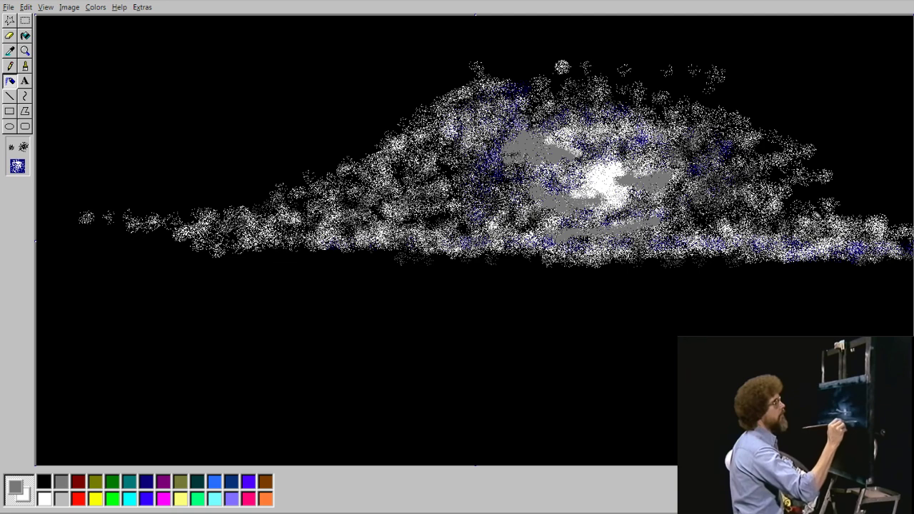
{"action": "left_click", "coordinate": [60, 498]}
{"action": "mouse_move", "coordinate": [362, 223]}
{"action": "left_mouse_down"}
{"action": "mouse_move", "coordinate": [361, 190]}
{"action": "mouse_move", "coordinate": [424, 129]}
{"action": "mouse_move", "coordinate": [344, 221]}
{"action": "left_mouse_up"}
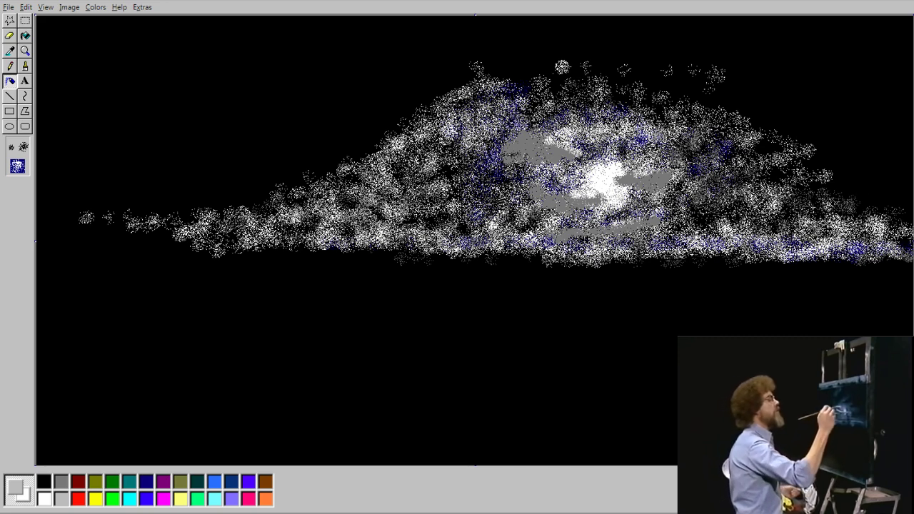
{"action": "mouse_move", "coordinate": [860, 222]}
{"action": "left_mouse_down"}
{"action": "mouse_move", "coordinate": [877, 215]}
{"action": "mouse_move", "coordinate": [749, 152]}
{"action": "mouse_move", "coordinate": [752, 159]}
{"action": "left_mouse_up"}
Step: Airbrush two larger dark grey clouds into the mist, one in the left part of the sky and one in the right
{"action": "left_click", "coordinate": [78, 497]}
{"action": "left_click", "coordinate": [61, 486]}
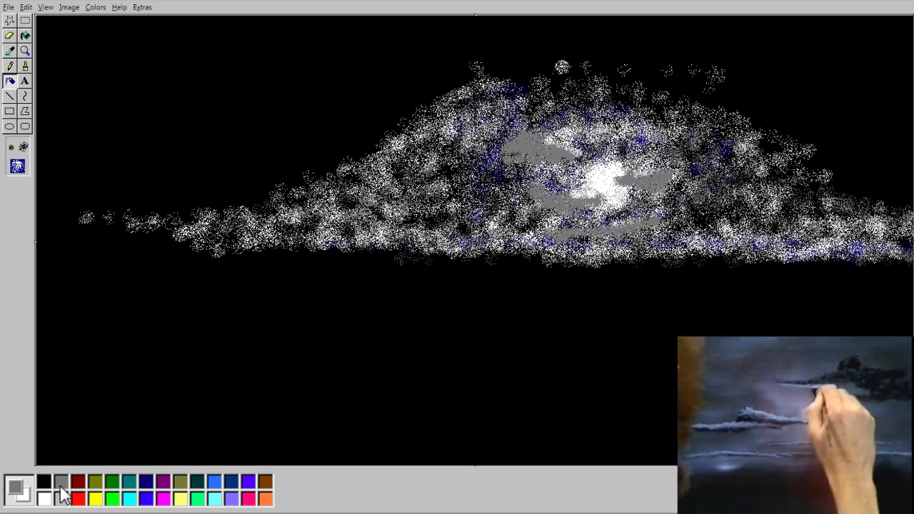
{"action": "mouse_move", "coordinate": [407, 153]}
{"action": "left_mouse_down"}
{"action": "mouse_move", "coordinate": [453, 158]}
{"action": "mouse_move", "coordinate": [375, 178]}
{"action": "mouse_move", "coordinate": [454, 167]}
{"action": "mouse_move", "coordinate": [473, 177]}
{"action": "mouse_move", "coordinate": [421, 164]}
{"action": "mouse_move", "coordinate": [393, 182]}
{"action": "mouse_move", "coordinate": [394, 173]}
{"action": "left_mouse_up"}
{"action": "mouse_move", "coordinate": [448, 159]}
{"action": "left_mouse_down"}
{"action": "mouse_move", "coordinate": [473, 171]}
{"action": "mouse_move", "coordinate": [430, 158]}
{"action": "mouse_move", "coordinate": [425, 167]}
{"action": "left_mouse_up"}
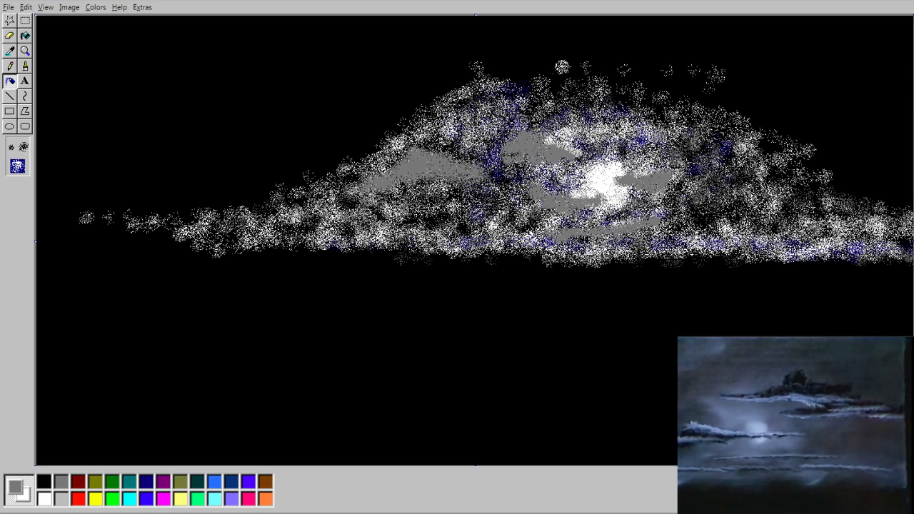
{"action": "mouse_move", "coordinate": [723, 145]}
{"action": "left_mouse_down"}
{"action": "mouse_move", "coordinate": [732, 140]}
{"action": "mouse_move", "coordinate": [719, 138]}
{"action": "mouse_move", "coordinate": [737, 140]}
{"action": "mouse_move", "coordinate": [751, 153]}
{"action": "mouse_move", "coordinate": [727, 156]}
{"action": "mouse_move", "coordinate": [772, 155]}
{"action": "mouse_move", "coordinate": [721, 159]}
{"action": "mouse_move", "coordinate": [736, 148]}
{"action": "left_mouse_up"}
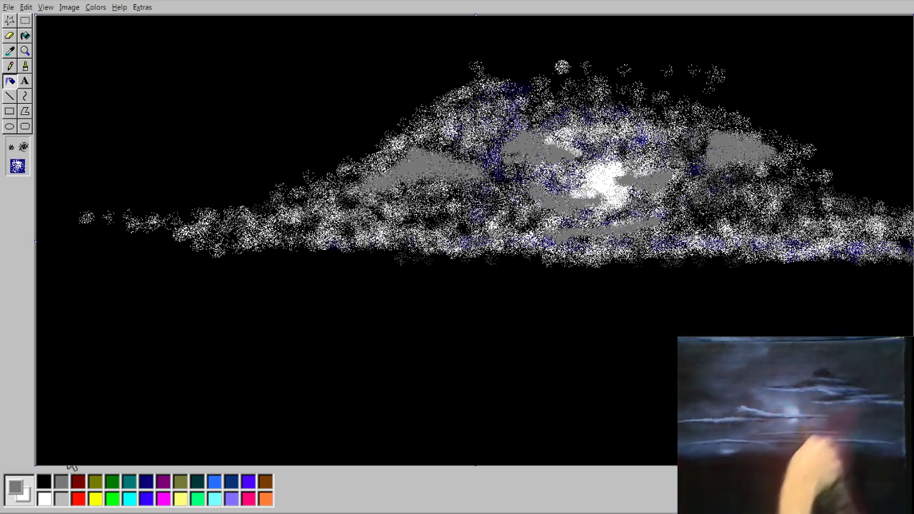
Step: Airbrush light grey across the sky and along the horizon band, extending the mist to the canvas's left edge and slightly below the horizon
{"action": "left_click", "coordinate": [63, 500]}
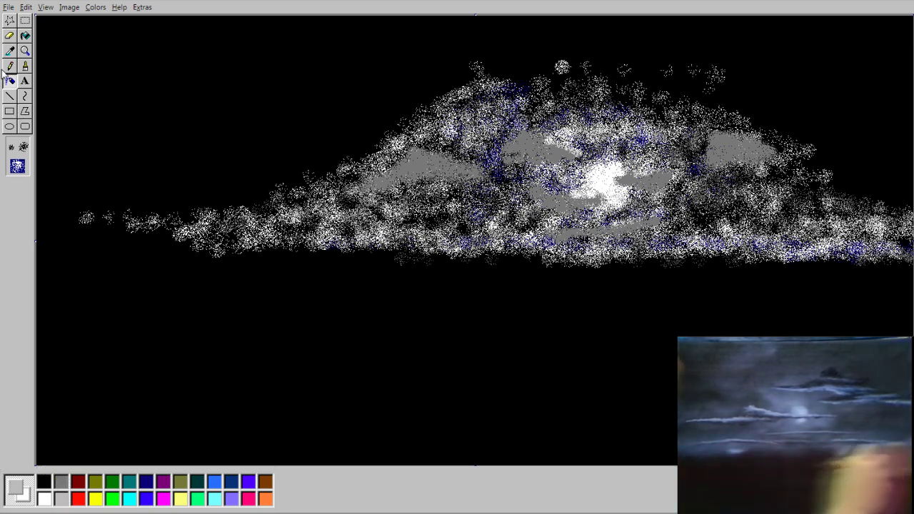
{"action": "mouse_move", "coordinate": [358, 115]}
{"action": "left_mouse_down"}
{"action": "mouse_move", "coordinate": [798, 167]}
{"action": "mouse_move", "coordinate": [631, 114]}
{"action": "mouse_move", "coordinate": [730, 186]}
{"action": "left_mouse_up"}
{"action": "mouse_move", "coordinate": [237, 242]}
{"action": "left_mouse_down"}
{"action": "mouse_move", "coordinate": [220, 217]}
{"action": "mouse_move", "coordinate": [163, 242]}
{"action": "mouse_move", "coordinate": [786, 253]}
{"action": "mouse_move", "coordinate": [853, 273]}
{"action": "mouse_move", "coordinate": [55, 251]}
{"action": "mouse_move", "coordinate": [703, 249]}
{"action": "left_mouse_up"}
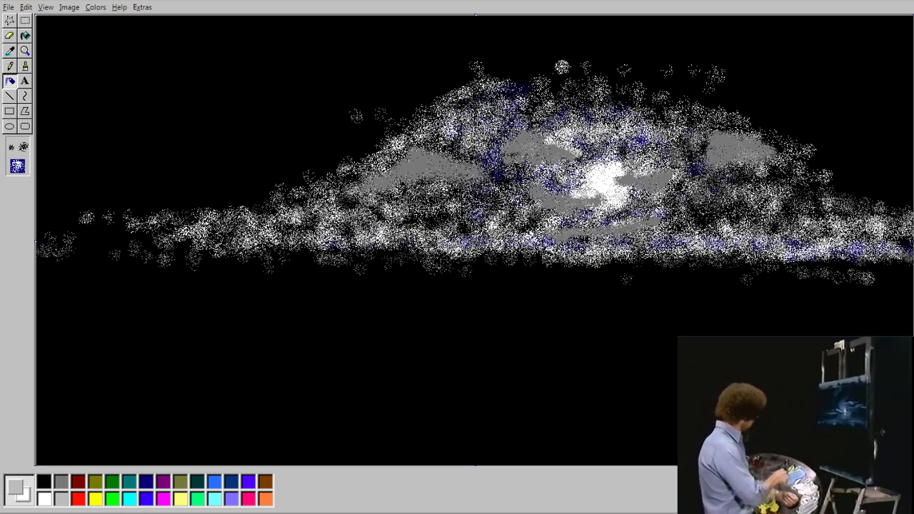
Step: Sketch the jagged outlines of three mountain peaks with the pencil in dark grey, over the left and middle of the horizon mist
{"action": "left_click", "coordinate": [61, 481]}
{"action": "mouse_move", "coordinate": [894, 255]}
{"action": "left_mouse_down"}
{"action": "mouse_move", "coordinate": [214, 247]}
{"action": "mouse_move", "coordinate": [109, 219]}
{"action": "left_mouse_up"}
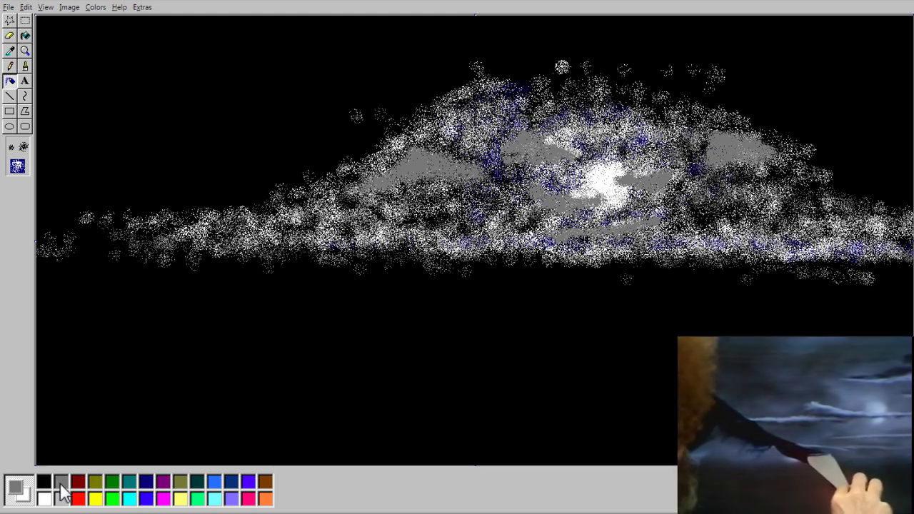
{"action": "left_click", "coordinate": [10, 66]}
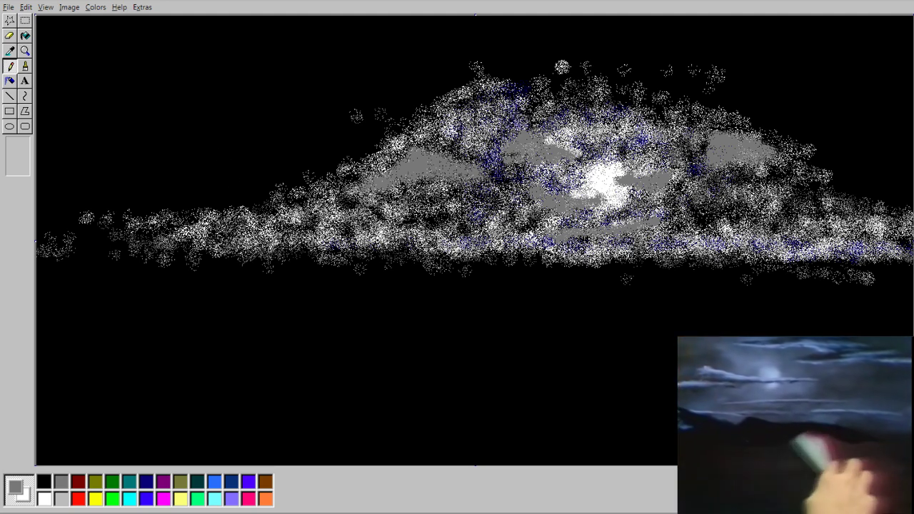
{"action": "left_click_drag", "start_coordinate": [260, 244], "coordinate": [214, 276]}
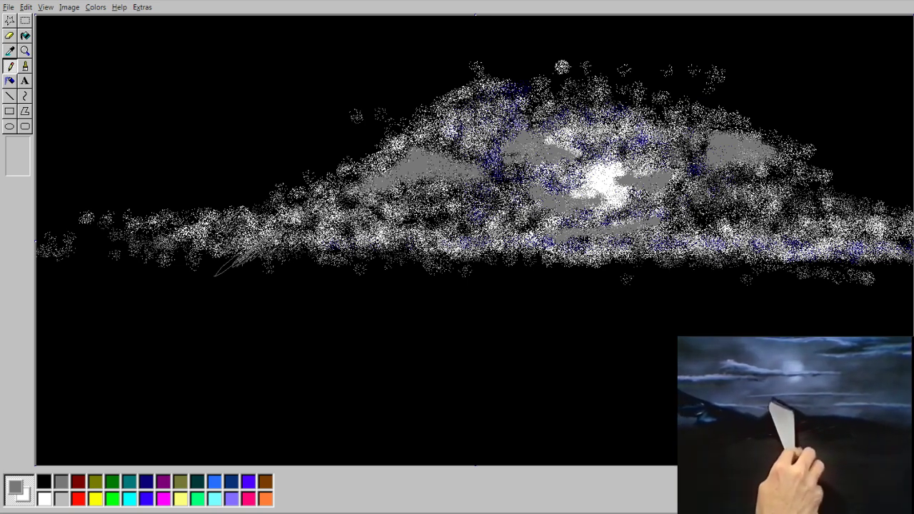
{"action": "left_click_drag", "start_coordinate": [293, 215], "coordinate": [342, 168]}
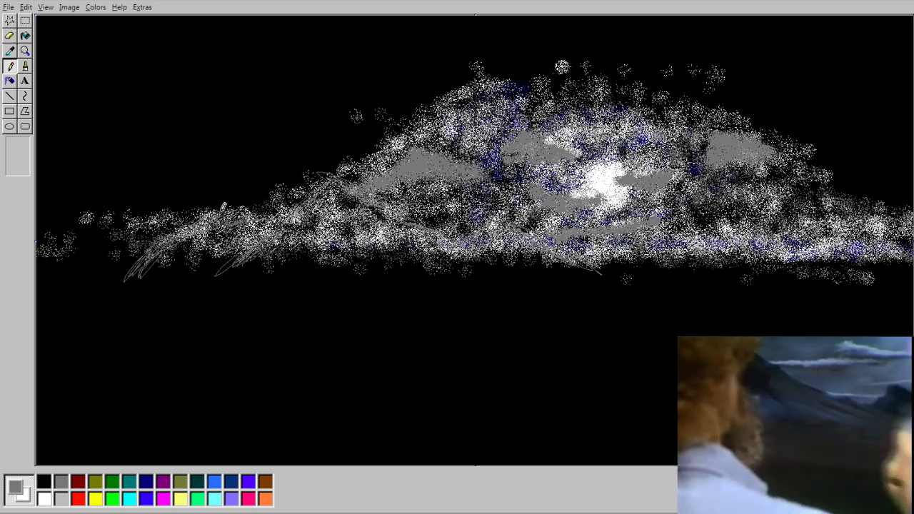
{"action": "left_click_drag", "start_coordinate": [221, 210], "coordinate": [309, 197]}
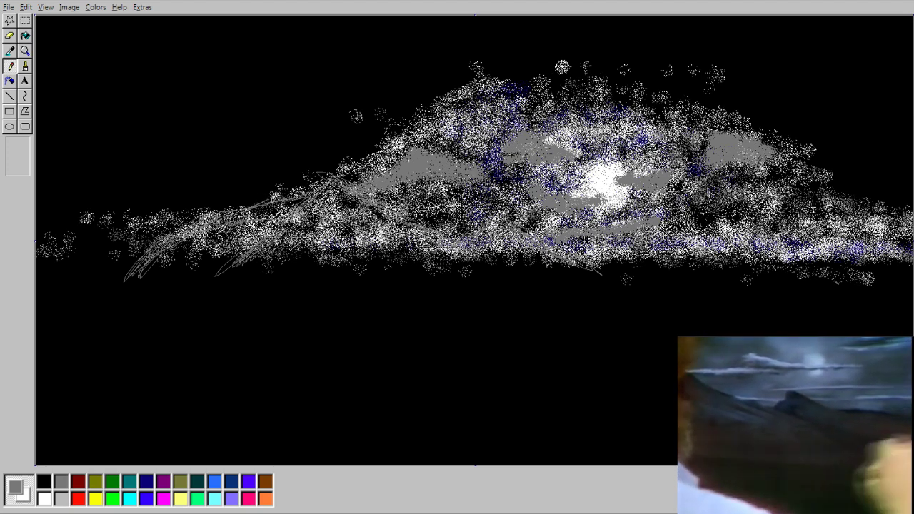
Step: Retrace the mountain outlines with the pencil in black, navy blue and dark grey, and switch to the airbrush
{"action": "left_click", "coordinate": [43, 483]}
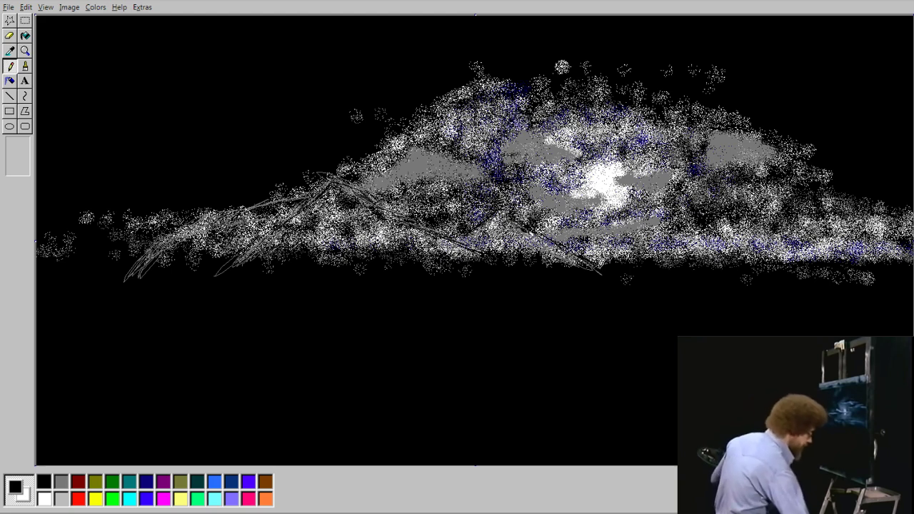
{"action": "left_click", "coordinate": [146, 483]}
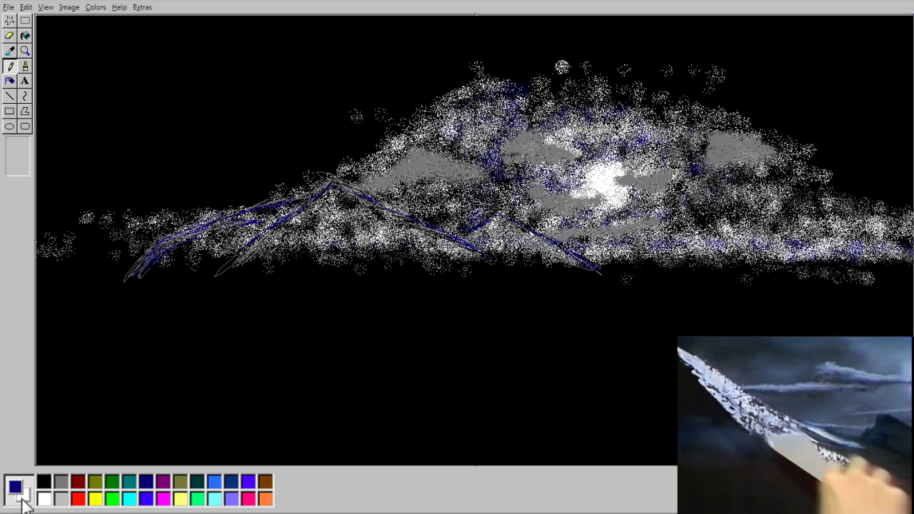
{"action": "left_click", "coordinate": [61, 482]}
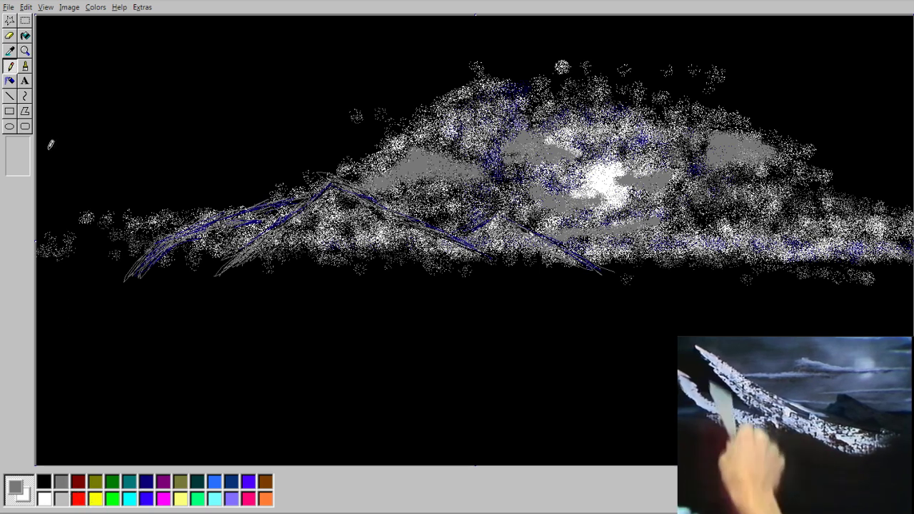
{"action": "left_click", "coordinate": [1, 84]}
{"action": "left_click", "coordinate": [12, 81]}
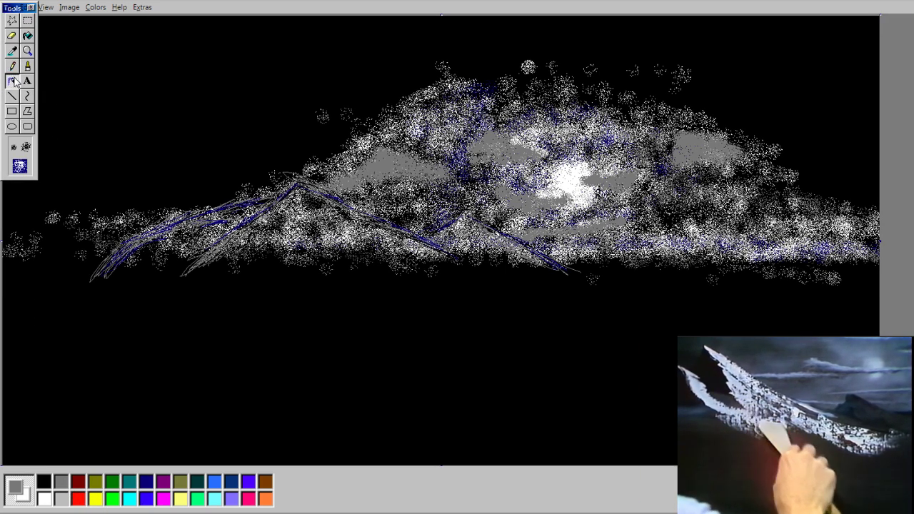
{"action": "left_click", "coordinate": [32, 7]}
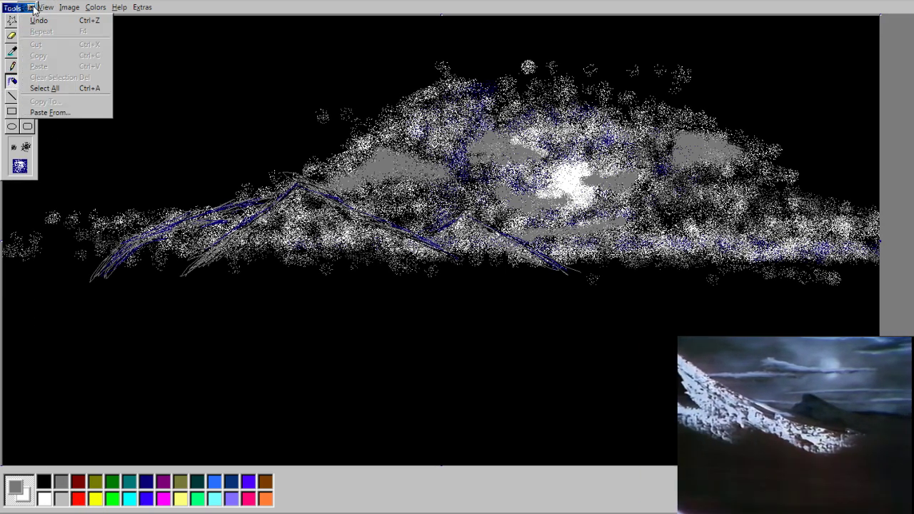
{"action": "left_click", "coordinate": [9, 10]}
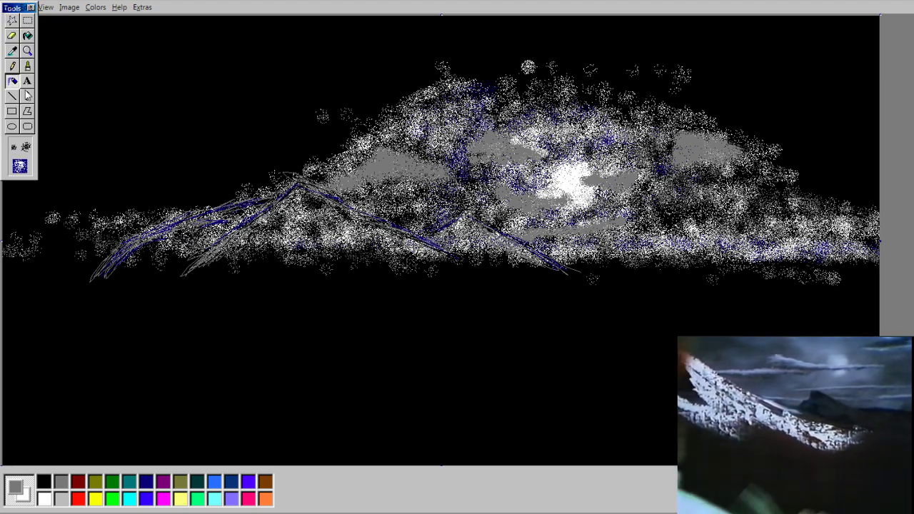
{"action": "left_click", "coordinate": [10, 11]}
{"action": "left_click", "coordinate": [16, 22]}
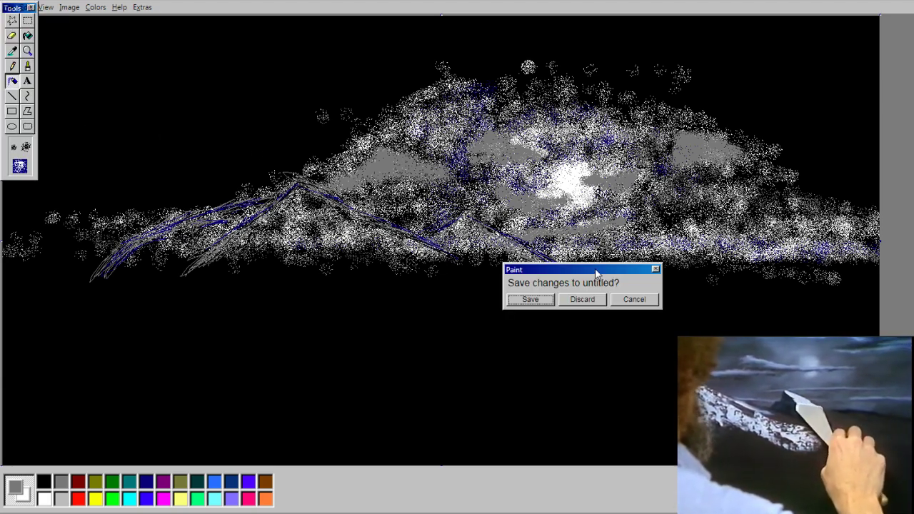
{"action": "left_click", "coordinate": [655, 270]}
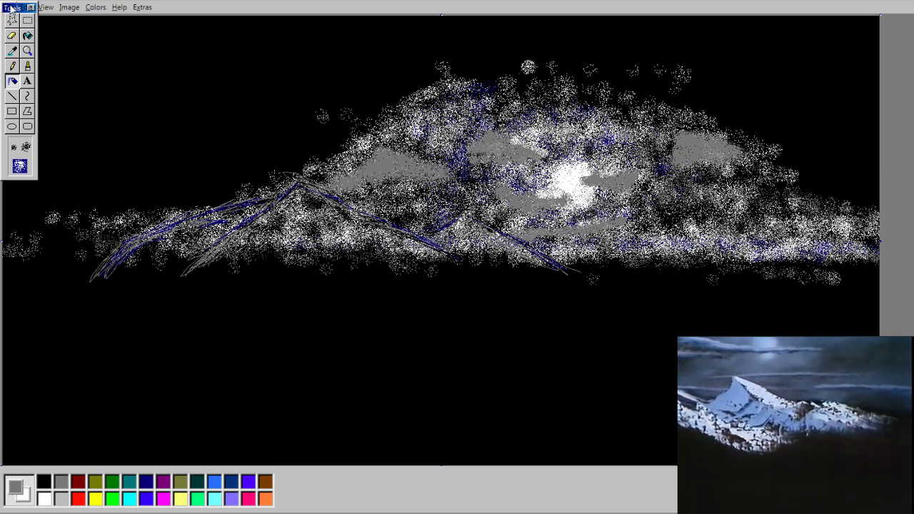
{"action": "left_click", "coordinate": [47, 7]}
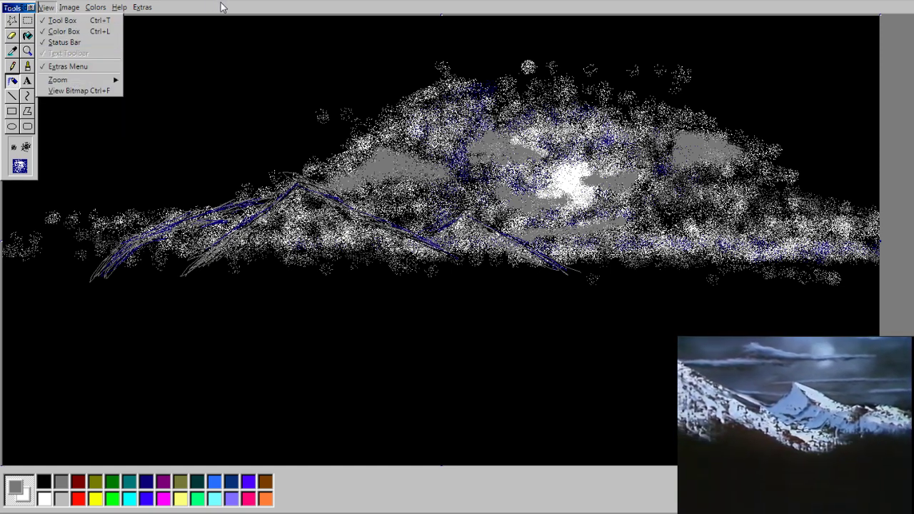
{"action": "mouse_move", "coordinate": [119, 7]}
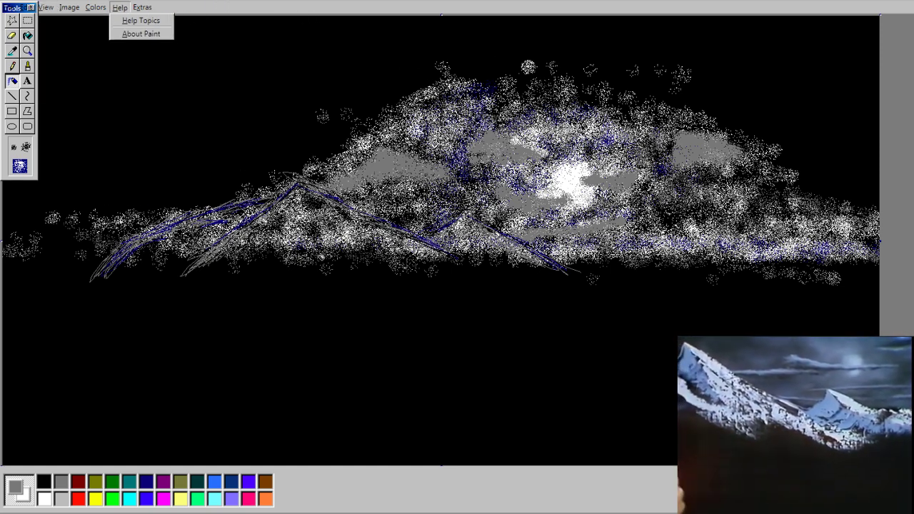
Step: Airbrush dark grey shading inside the mountains and white snow down the slopes just below the ridge lines
{"action": "left_click", "coordinate": [373, 299]}
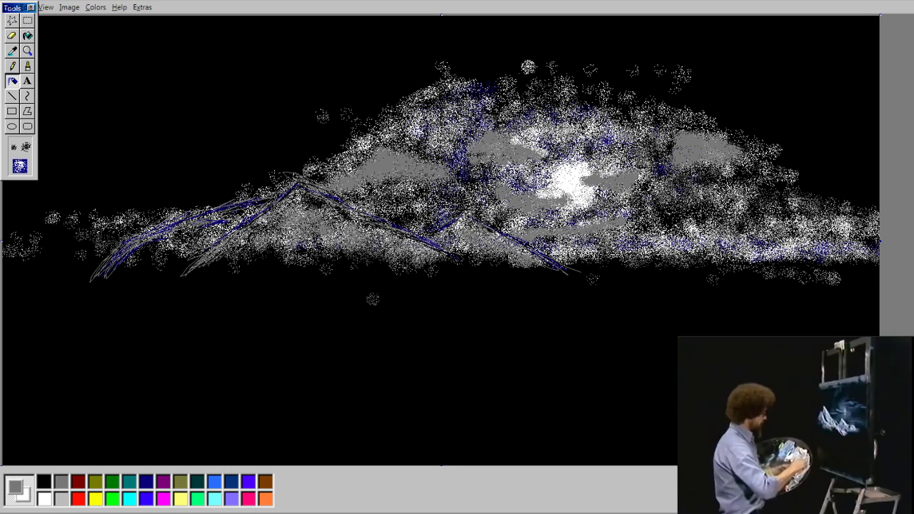
{"action": "mouse_move", "coordinate": [218, 227]}
{"action": "left_mouse_down"}
{"action": "mouse_move", "coordinate": [149, 265]}
{"action": "mouse_move", "coordinate": [146, 255]}
{"action": "mouse_move", "coordinate": [176, 267]}
{"action": "mouse_move", "coordinate": [220, 221]}
{"action": "left_mouse_up"}
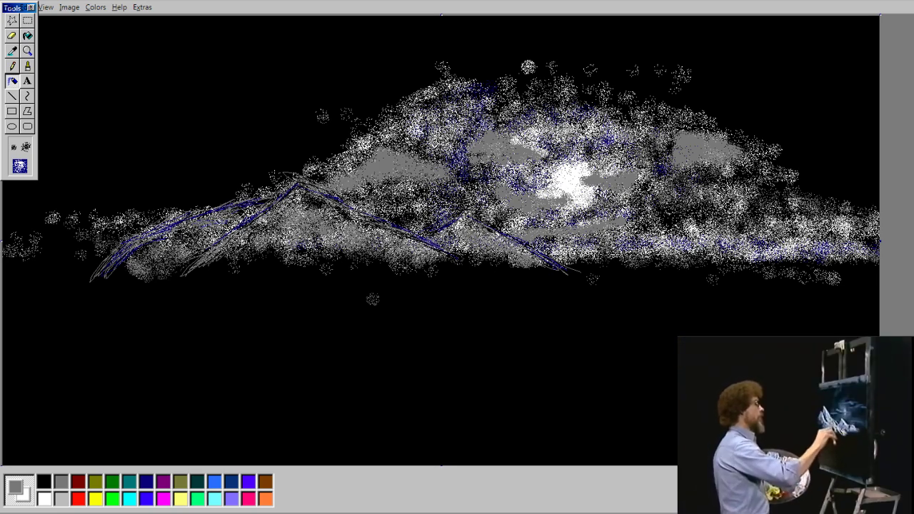
{"action": "left_click", "coordinate": [44, 498]}
{"action": "mouse_move", "coordinate": [321, 204]}
{"action": "left_mouse_down"}
{"action": "mouse_move", "coordinate": [415, 250]}
{"action": "mouse_move", "coordinate": [330, 217]}
{"action": "mouse_move", "coordinate": [386, 253]}
{"action": "mouse_move", "coordinate": [300, 199]}
{"action": "mouse_move", "coordinate": [380, 248]}
{"action": "mouse_move", "coordinate": [311, 216]}
{"action": "mouse_move", "coordinate": [476, 239]}
{"action": "mouse_move", "coordinate": [536, 257]}
{"action": "mouse_move", "coordinate": [486, 236]}
{"action": "mouse_move", "coordinate": [564, 280]}
{"action": "mouse_move", "coordinate": [539, 285]}
{"action": "left_mouse_up"}
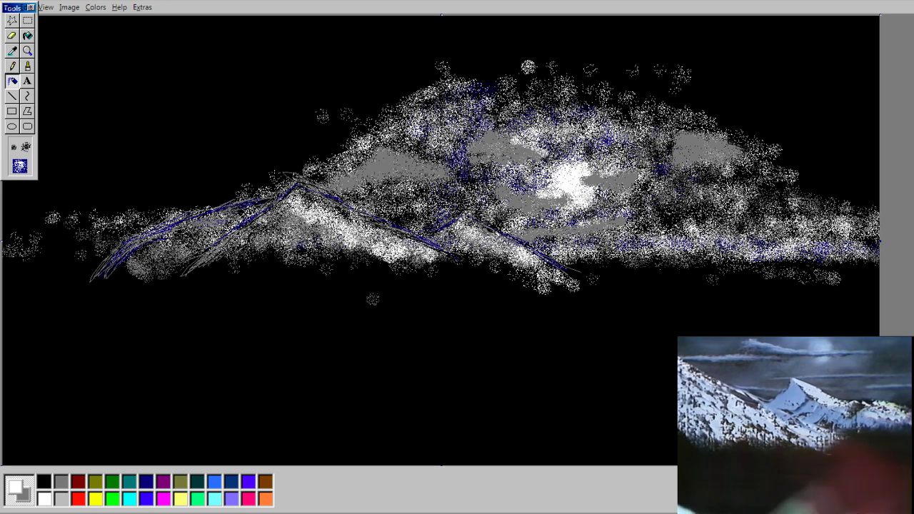
{"action": "mouse_move", "coordinate": [218, 215]}
{"action": "left_mouse_down"}
{"action": "mouse_move", "coordinate": [136, 275]}
{"action": "mouse_move", "coordinate": [161, 259]}
{"action": "mouse_move", "coordinate": [136, 264]}
{"action": "mouse_move", "coordinate": [141, 283]}
{"action": "mouse_move", "coordinate": [214, 223]}
{"action": "mouse_move", "coordinate": [163, 251]}
{"action": "mouse_move", "coordinate": [178, 233]}
{"action": "mouse_move", "coordinate": [105, 287]}
{"action": "mouse_move", "coordinate": [187, 249]}
{"action": "left_mouse_up"}
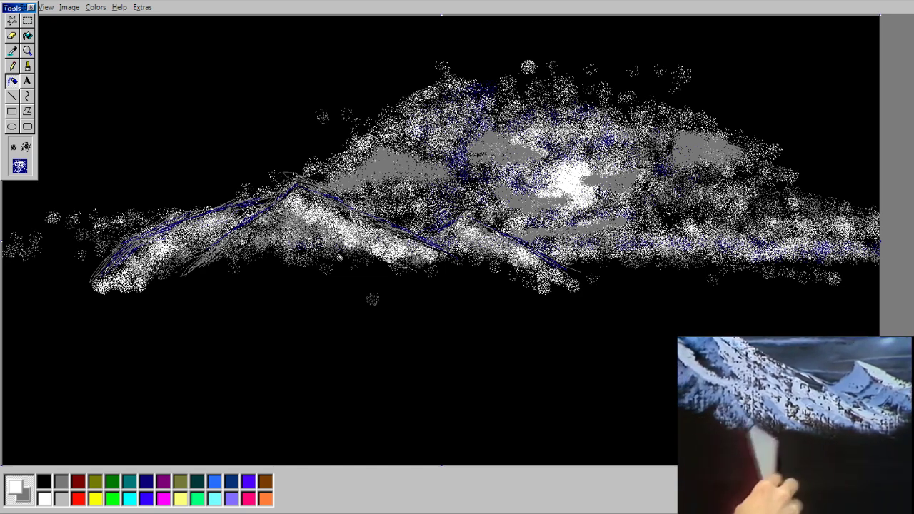
{"action": "mouse_move", "coordinate": [335, 256]}
{"action": "left_mouse_down"}
{"action": "mouse_move", "coordinate": [359, 264]}
{"action": "mouse_move", "coordinate": [381, 284]}
{"action": "left_mouse_up"}
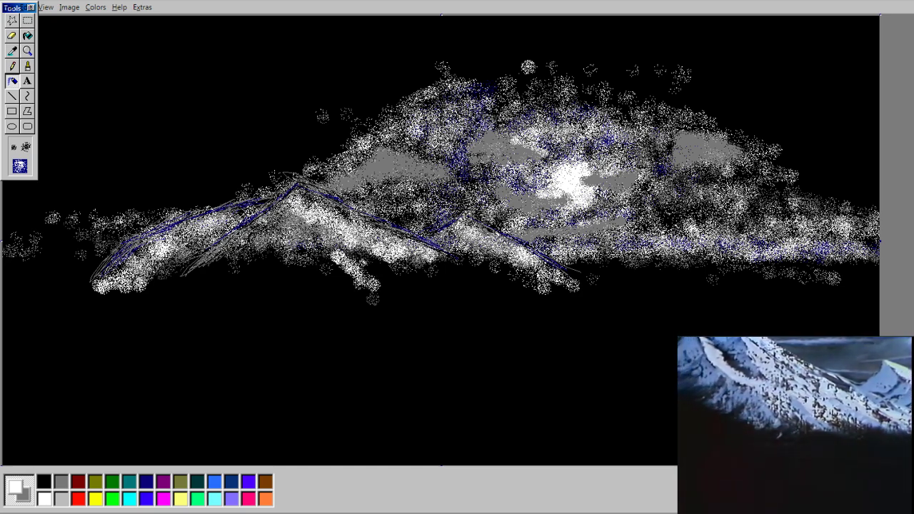
Step: Dock the floating tool box back beside the canvas, keeping the airbrush as the active tool
{"action": "left_click", "coordinate": [77, 481]}
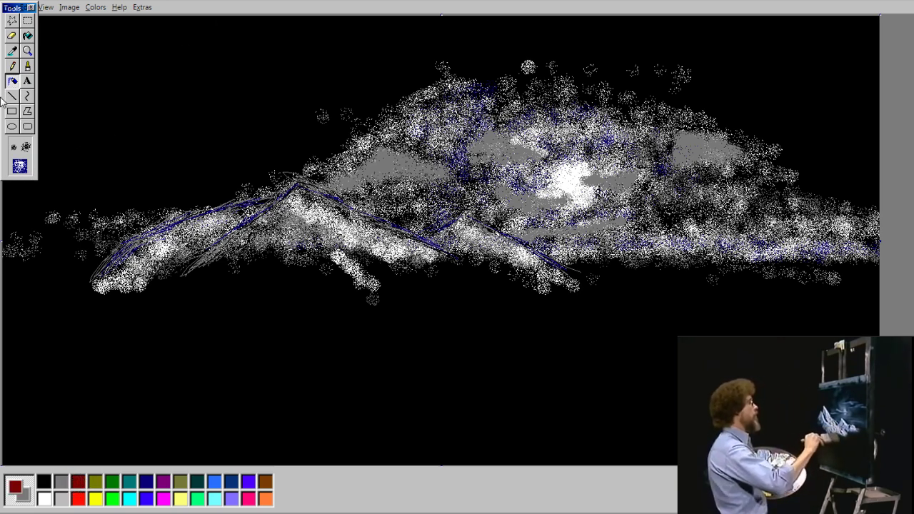
{"action": "left_click", "coordinate": [2, 11]}
{"action": "left_click", "coordinate": [210, 328]}
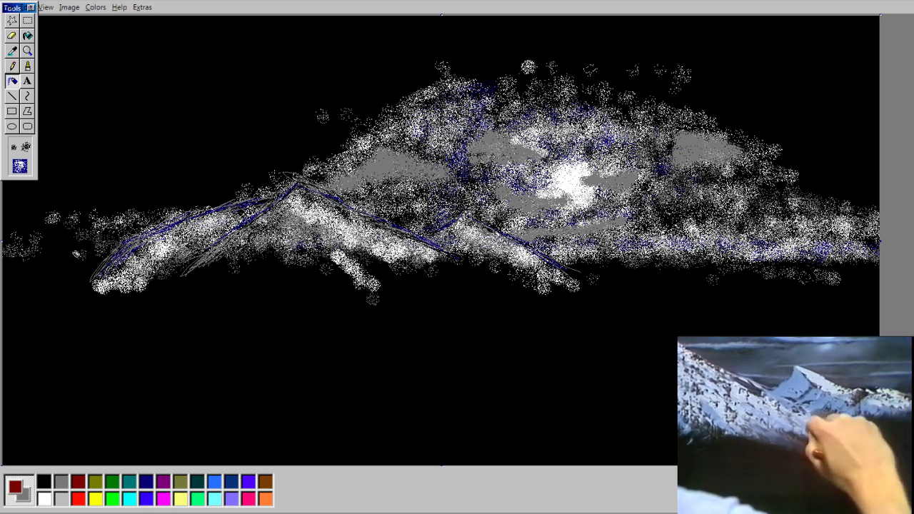
{"action": "left_click", "coordinate": [12, 21]}
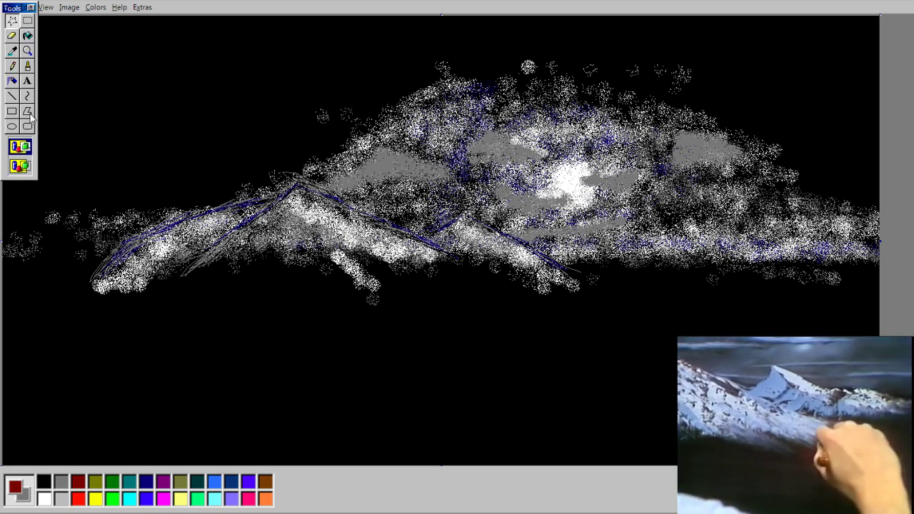
{"action": "left_click", "coordinate": [14, 81]}
{"action": "left_click_drag", "start_coordinate": [36, 175], "coordinate": [35, 216]}
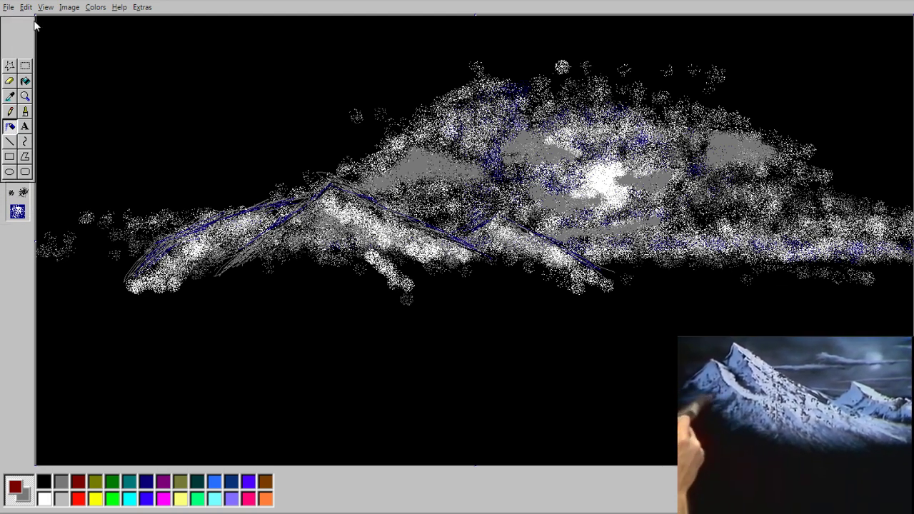
{"action": "left_click_drag", "start_coordinate": [35, 20], "coordinate": [34, 22]}
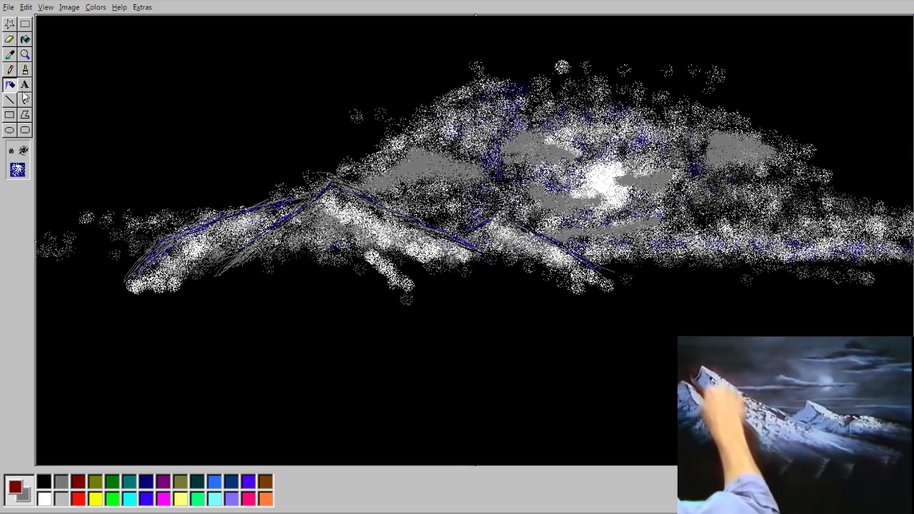
Step: Airbrush broad snowy foothills in white, dark grey and light grey beneath the mountains, covering the area below the horizon
{"action": "left_click", "coordinate": [45, 498]}
{"action": "mouse_move", "coordinate": [579, 281]}
{"action": "left_mouse_down"}
{"action": "mouse_move", "coordinate": [556, 283]}
{"action": "mouse_move", "coordinate": [500, 259]}
{"action": "mouse_move", "coordinate": [602, 302]}
{"action": "mouse_move", "coordinate": [556, 282]}
{"action": "mouse_move", "coordinate": [610, 340]}
{"action": "mouse_move", "coordinate": [516, 301]}
{"action": "mouse_move", "coordinate": [491, 264]}
{"action": "mouse_move", "coordinate": [420, 264]}
{"action": "mouse_move", "coordinate": [493, 302]}
{"action": "mouse_move", "coordinate": [494, 312]}
{"action": "mouse_move", "coordinate": [378, 307]}
{"action": "mouse_move", "coordinate": [418, 345]}
{"action": "mouse_move", "coordinate": [454, 323]}
{"action": "mouse_move", "coordinate": [433, 323]}
{"action": "left_mouse_up"}
{"action": "mouse_move", "coordinate": [300, 263]}
{"action": "left_mouse_down"}
{"action": "mouse_move", "coordinate": [240, 257]}
{"action": "mouse_move", "coordinate": [229, 286]}
{"action": "mouse_move", "coordinate": [208, 284]}
{"action": "mouse_move", "coordinate": [229, 307]}
{"action": "mouse_move", "coordinate": [318, 304]}
{"action": "mouse_move", "coordinate": [382, 323]}
{"action": "mouse_move", "coordinate": [493, 307]}
{"action": "mouse_move", "coordinate": [600, 307]}
{"action": "mouse_move", "coordinate": [502, 285]}
{"action": "mouse_move", "coordinate": [522, 291]}
{"action": "mouse_move", "coordinate": [485, 312]}
{"action": "mouse_move", "coordinate": [446, 297]}
{"action": "mouse_move", "coordinate": [343, 315]}
{"action": "mouse_move", "coordinate": [336, 275]}
{"action": "mouse_move", "coordinate": [254, 297]}
{"action": "mouse_move", "coordinate": [172, 300]}
{"action": "mouse_move", "coordinate": [464, 343]}
{"action": "mouse_move", "coordinate": [656, 311]}
{"action": "mouse_move", "coordinate": [515, 282]}
{"action": "mouse_move", "coordinate": [292, 292]}
{"action": "mouse_move", "coordinate": [171, 280]}
{"action": "mouse_move", "coordinate": [129, 298]}
{"action": "mouse_move", "coordinate": [266, 333]}
{"action": "mouse_move", "coordinate": [317, 255]}
{"action": "mouse_move", "coordinate": [299, 291]}
{"action": "left_mouse_up"}
{"action": "left_click", "coordinate": [61, 481]}
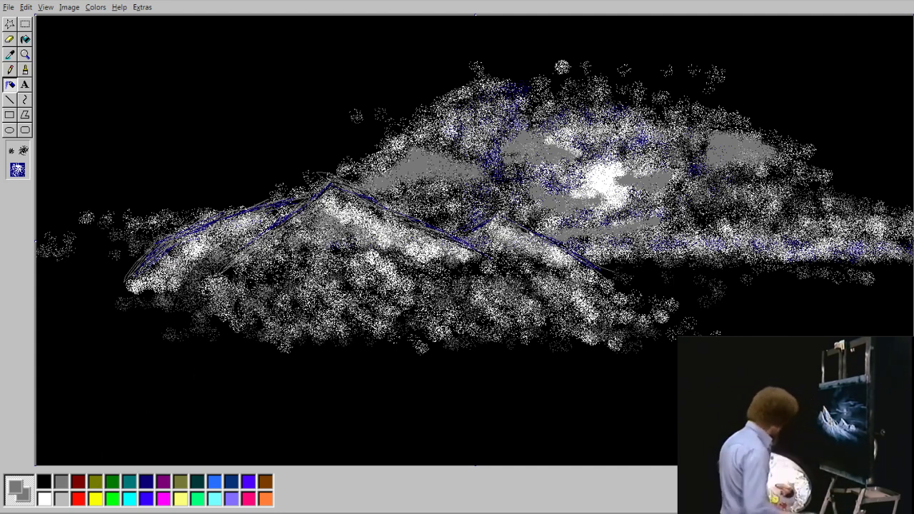
{"action": "left_click", "coordinate": [62, 498]}
{"action": "mouse_move", "coordinate": [612, 297]}
{"action": "left_mouse_down"}
{"action": "mouse_move", "coordinate": [653, 319]}
{"action": "mouse_move", "coordinate": [531, 322]}
{"action": "mouse_move", "coordinate": [476, 268]}
{"action": "mouse_move", "coordinate": [523, 280]}
{"action": "mouse_move", "coordinate": [426, 323]}
{"action": "mouse_move", "coordinate": [336, 293]}
{"action": "mouse_move", "coordinate": [300, 259]}
{"action": "mouse_move", "coordinate": [249, 282]}
{"action": "mouse_move", "coordinate": [243, 314]}
{"action": "left_mouse_up"}
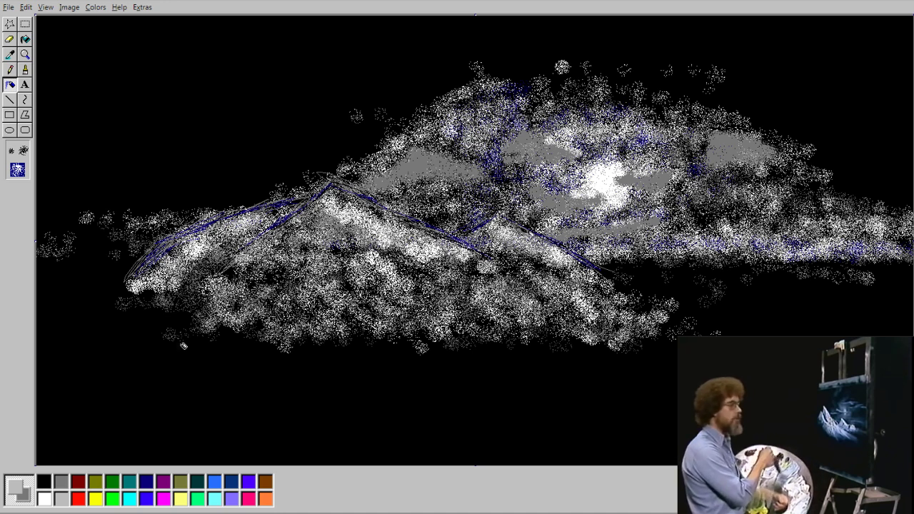
Step: Retrace the ridge lines with the pencil in black, and extend the foothills to the canvas's left edge with white airbrush
{"action": "left_click", "coordinate": [43, 482]}
{"action": "left_click", "coordinate": [10, 70]}
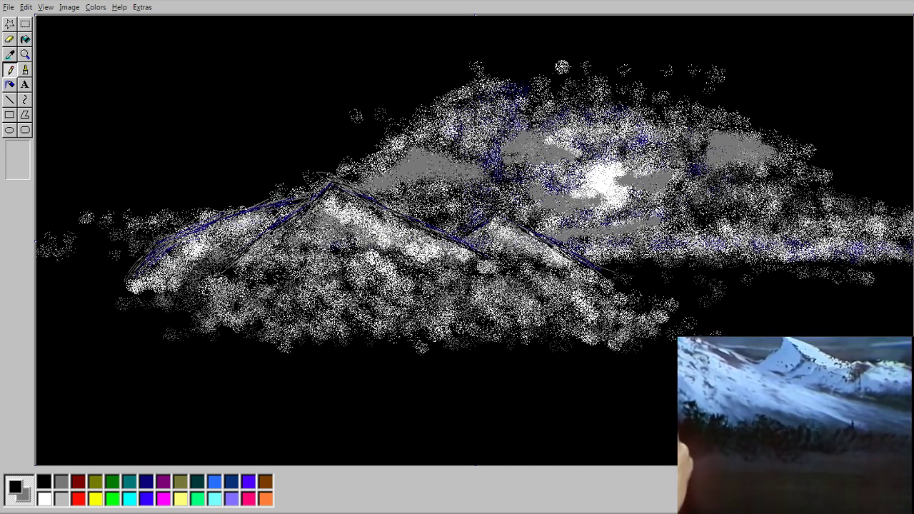
{"action": "left_click", "coordinate": [44, 498]}
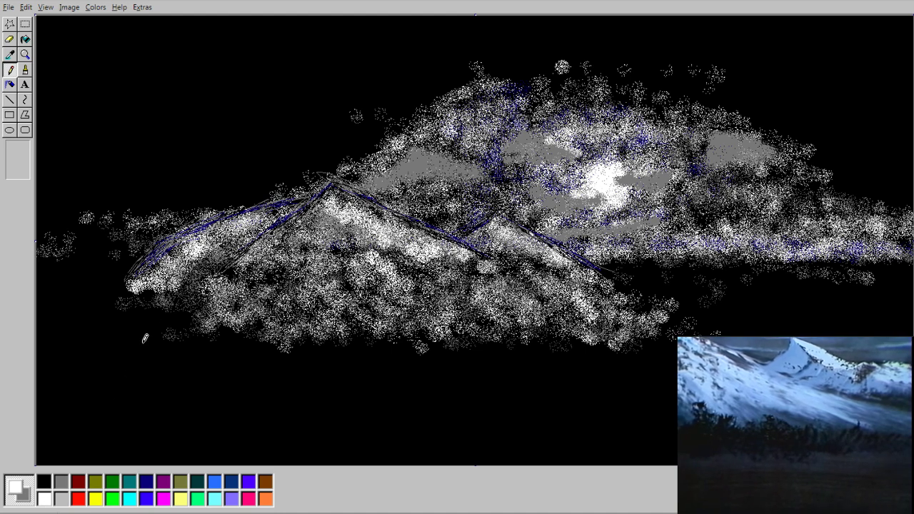
{"action": "left_click", "coordinate": [9, 85]}
{"action": "mouse_move", "coordinate": [55, 321]}
{"action": "left_mouse_down"}
{"action": "mouse_move", "coordinate": [85, 307]}
{"action": "mouse_move", "coordinate": [165, 301]}
{"action": "mouse_move", "coordinate": [90, 344]}
{"action": "mouse_move", "coordinate": [164, 312]}
{"action": "mouse_move", "coordinate": [113, 279]}
{"action": "mouse_move", "coordinate": [10, 298]}
{"action": "mouse_move", "coordinate": [63, 266]}
{"action": "mouse_move", "coordinate": [114, 254]}
{"action": "mouse_move", "coordinate": [56, 328]}
{"action": "mouse_move", "coordinate": [173, 334]}
{"action": "mouse_move", "coordinate": [105, 335]}
{"action": "left_mouse_up"}
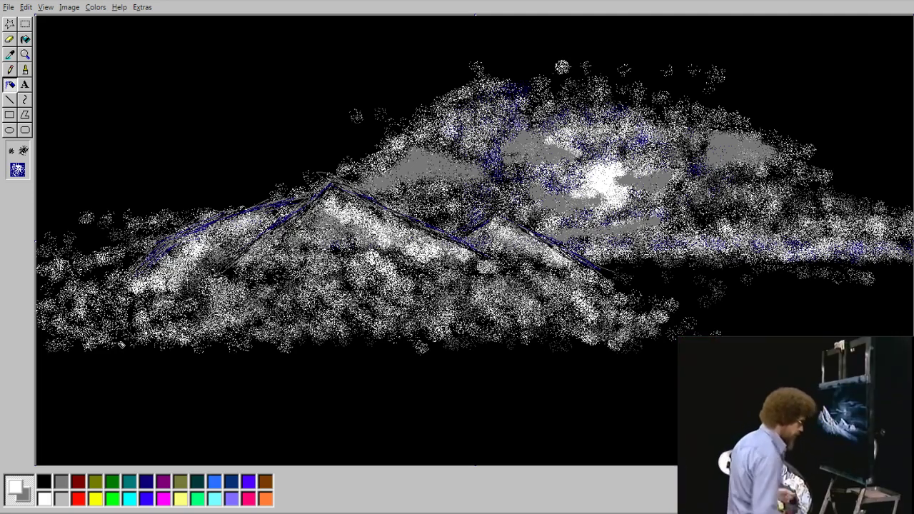
Step: Thicken the mountain ridge lines with the brush in dark grey, and add black accents around the middle and right peaks
{"action": "left_click", "coordinate": [26, 69]}
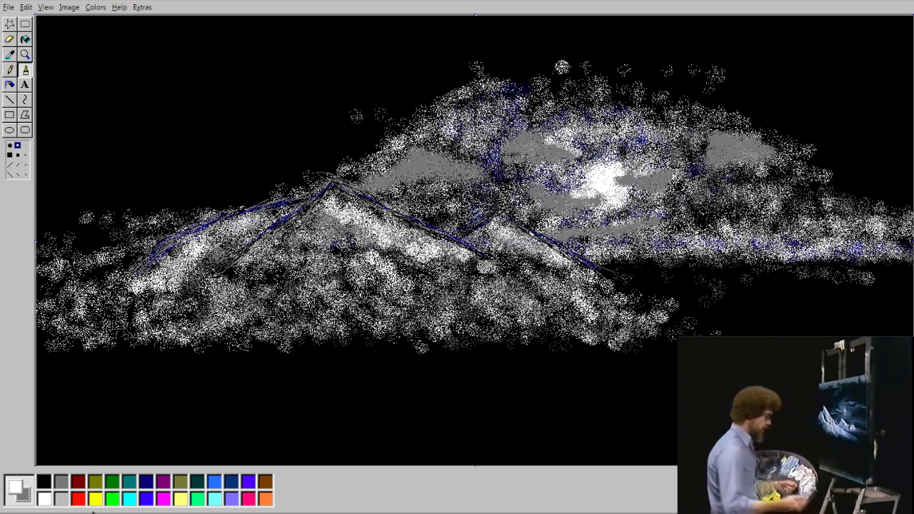
{"action": "left_click", "coordinate": [61, 481]}
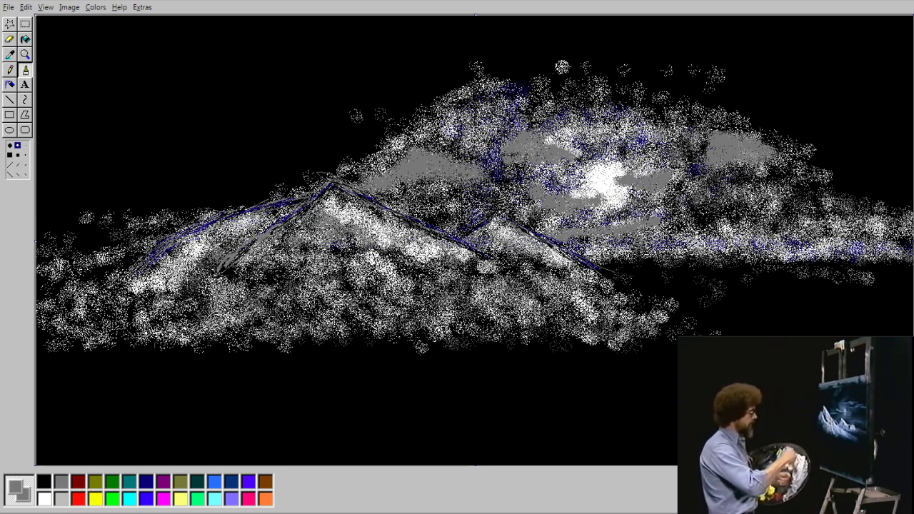
{"action": "left_click_drag", "start_coordinate": [278, 227], "coordinate": [326, 186]}
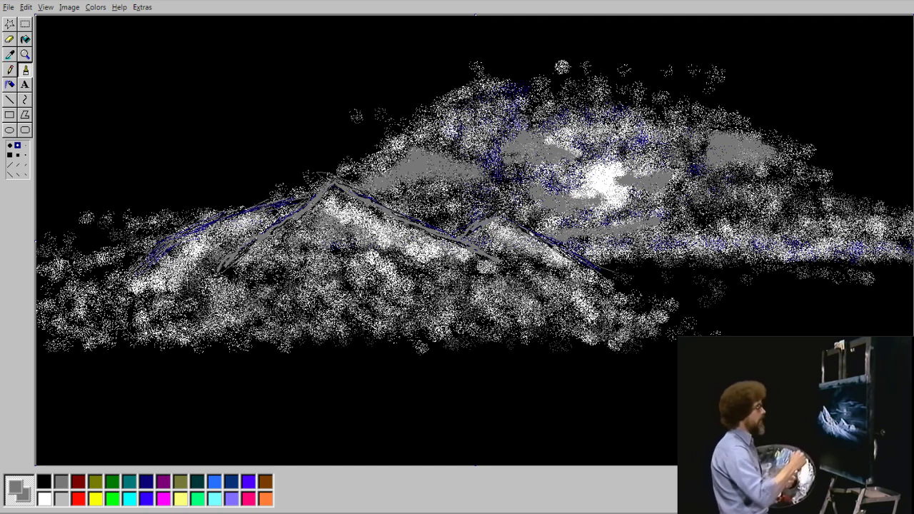
{"action": "left_click_drag", "start_coordinate": [559, 246], "coordinate": [612, 273]}
{"action": "mouse_move", "coordinate": [297, 202]}
{"action": "left_mouse_down"}
{"action": "mouse_move", "coordinate": [251, 207]}
{"action": "mouse_move", "coordinate": [132, 257]}
{"action": "mouse_move", "coordinate": [185, 226]}
{"action": "left_mouse_up"}
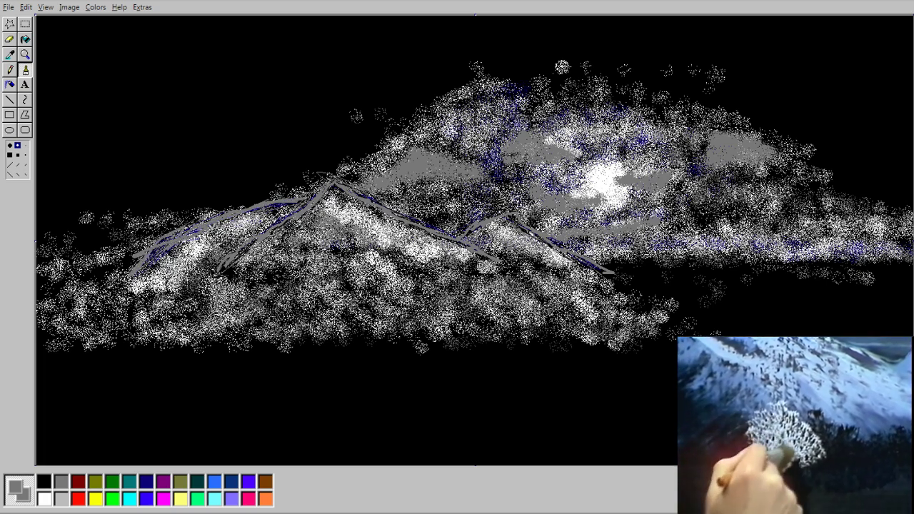
{"action": "left_click", "coordinate": [44, 482]}
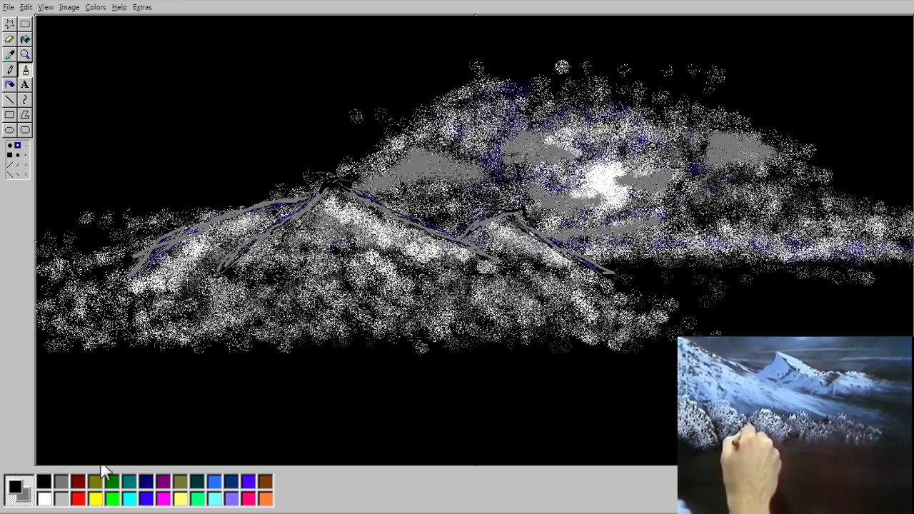
Step: Airbrush a dark teal patch of trees beneath the middle mountain, and a white snow bank along the foothills' lower edge
{"action": "left_click", "coordinate": [200, 480]}
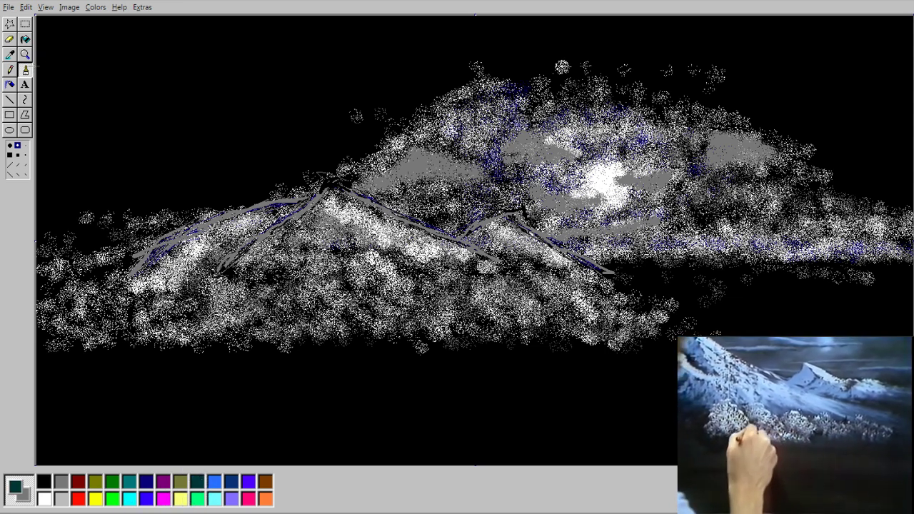
{"action": "left_click", "coordinate": [11, 85]}
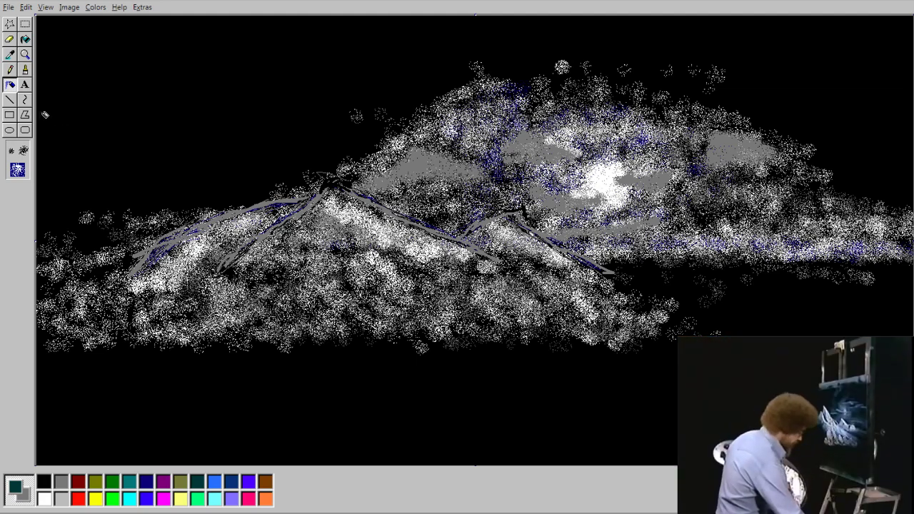
{"action": "mouse_move", "coordinate": [387, 319]}
{"action": "left_mouse_down"}
{"action": "mouse_move", "coordinate": [459, 335]}
{"action": "mouse_move", "coordinate": [465, 328]}
{"action": "mouse_move", "coordinate": [444, 310]}
{"action": "mouse_move", "coordinate": [390, 307]}
{"action": "mouse_move", "coordinate": [365, 331]}
{"action": "mouse_move", "coordinate": [361, 321]}
{"action": "mouse_move", "coordinate": [377, 317]}
{"action": "mouse_move", "coordinate": [374, 306]}
{"action": "mouse_move", "coordinate": [360, 317]}
{"action": "mouse_move", "coordinate": [358, 302]}
{"action": "mouse_move", "coordinate": [352, 317]}
{"action": "mouse_move", "coordinate": [345, 314]}
{"action": "mouse_move", "coordinate": [351, 325]}
{"action": "mouse_move", "coordinate": [342, 286]}
{"action": "mouse_move", "coordinate": [473, 335]}
{"action": "mouse_move", "coordinate": [479, 321]}
{"action": "mouse_move", "coordinate": [489, 326]}
{"action": "mouse_move", "coordinate": [430, 316]}
{"action": "mouse_move", "coordinate": [545, 330]}
{"action": "mouse_move", "coordinate": [513, 356]}
{"action": "mouse_move", "coordinate": [502, 345]}
{"action": "mouse_move", "coordinate": [468, 351]}
{"action": "mouse_move", "coordinate": [467, 338]}
{"action": "mouse_move", "coordinate": [434, 354]}
{"action": "mouse_move", "coordinate": [417, 340]}
{"action": "mouse_move", "coordinate": [397, 355]}
{"action": "mouse_move", "coordinate": [398, 337]}
{"action": "mouse_move", "coordinate": [368, 348]}
{"action": "mouse_move", "coordinate": [340, 347]}
{"action": "left_mouse_up"}
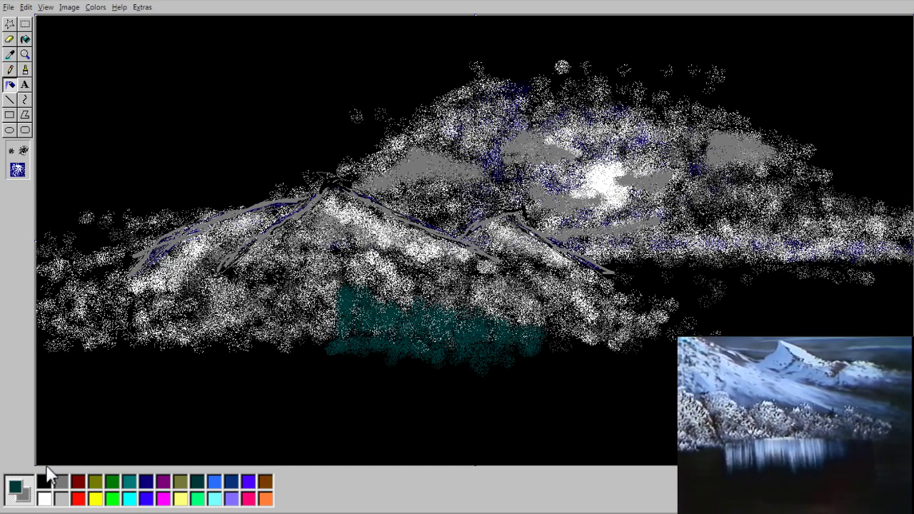
{"action": "left_click", "coordinate": [45, 499]}
{"action": "mouse_move", "coordinate": [350, 344]}
{"action": "left_mouse_down"}
{"action": "mouse_move", "coordinate": [564, 348]}
{"action": "mouse_move", "coordinate": [542, 361]}
{"action": "left_mouse_up"}
{"action": "mouse_move", "coordinate": [630, 358]}
{"action": "left_mouse_down"}
{"action": "mouse_move", "coordinate": [217, 347]}
{"action": "mouse_move", "coordinate": [90, 354]}
{"action": "mouse_move", "coordinate": [252, 353]}
{"action": "mouse_move", "coordinate": [128, 333]}
{"action": "mouse_move", "coordinate": [43, 340]}
{"action": "mouse_move", "coordinate": [180, 369]}
{"action": "left_mouse_up"}
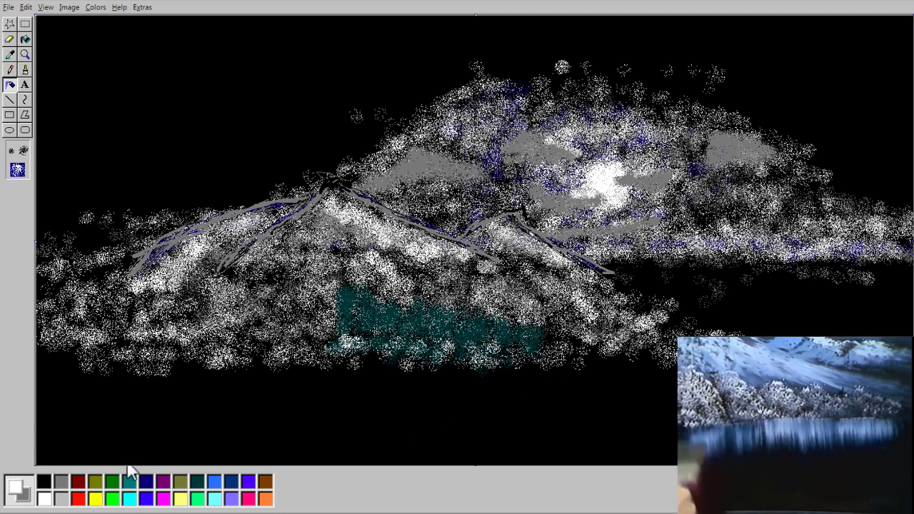
Step: Extend the dark teal tree patch downward, and airbrush dark grey water across the black area below the snow bank
{"action": "left_click", "coordinate": [201, 480]}
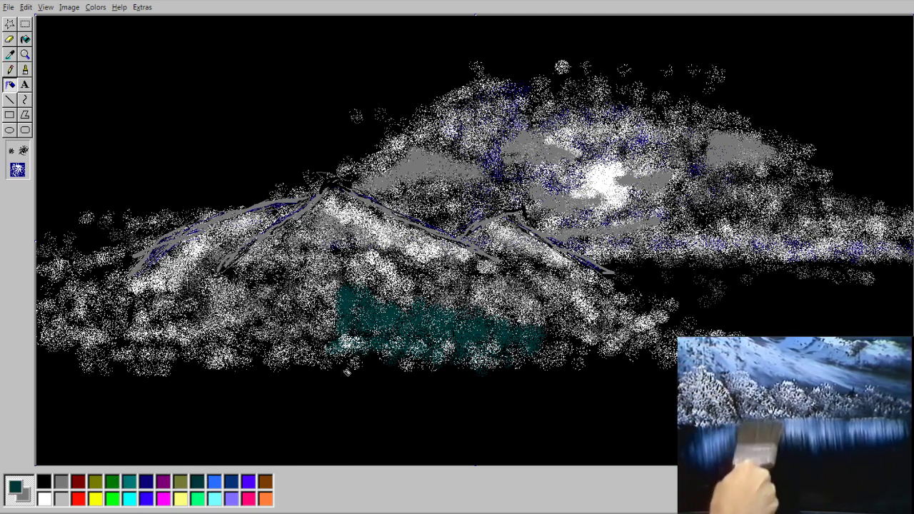
{"action": "mouse_move", "coordinate": [361, 353]}
{"action": "left_mouse_down"}
{"action": "mouse_move", "coordinate": [435, 367]}
{"action": "mouse_move", "coordinate": [444, 378]}
{"action": "mouse_move", "coordinate": [467, 368]}
{"action": "mouse_move", "coordinate": [486, 376]}
{"action": "mouse_move", "coordinate": [508, 364]}
{"action": "mouse_move", "coordinate": [536, 353]}
{"action": "left_mouse_up"}
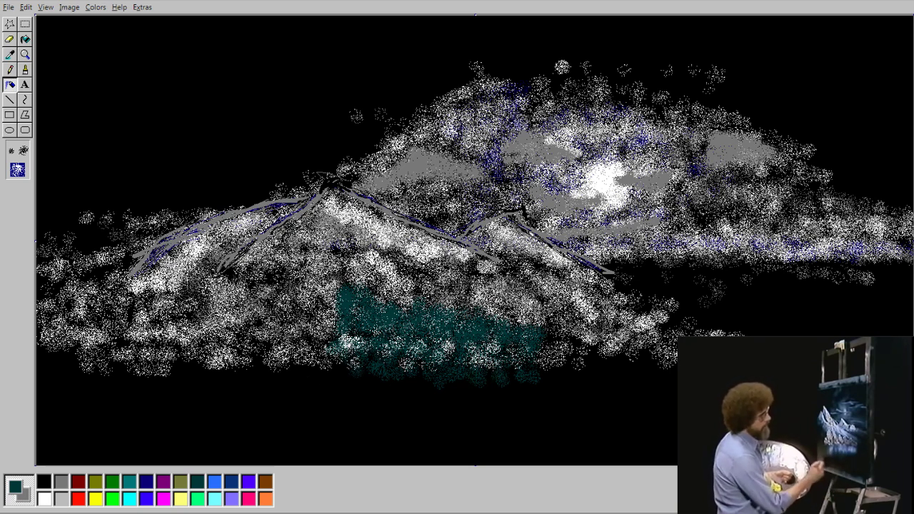
{"action": "left_click", "coordinate": [61, 483]}
{"action": "mouse_move", "coordinate": [406, 364]}
{"action": "left_mouse_down"}
{"action": "mouse_move", "coordinate": [593, 356]}
{"action": "mouse_move", "coordinate": [239, 376]}
{"action": "mouse_move", "coordinate": [329, 384]}
{"action": "mouse_move", "coordinate": [472, 368]}
{"action": "mouse_move", "coordinate": [225, 390]}
{"action": "mouse_move", "coordinate": [388, 425]}
{"action": "mouse_move", "coordinate": [471, 453]}
{"action": "mouse_move", "coordinate": [278, 405]}
{"action": "mouse_move", "coordinate": [514, 440]}
{"action": "mouse_move", "coordinate": [472, 393]}
{"action": "mouse_move", "coordinate": [348, 417]}
{"action": "mouse_move", "coordinate": [564, 395]}
{"action": "mouse_move", "coordinate": [554, 378]}
{"action": "mouse_move", "coordinate": [525, 457]}
{"action": "mouse_move", "coordinate": [474, 456]}
{"action": "mouse_move", "coordinate": [671, 405]}
{"action": "mouse_move", "coordinate": [572, 398]}
{"action": "mouse_move", "coordinate": [570, 417]}
{"action": "mouse_move", "coordinate": [557, 368]}
{"action": "mouse_move", "coordinate": [633, 457]}
{"action": "mouse_move", "coordinate": [467, 425]}
{"action": "mouse_move", "coordinate": [322, 435]}
{"action": "mouse_move", "coordinate": [316, 465]}
{"action": "mouse_move", "coordinate": [152, 437]}
{"action": "mouse_move", "coordinate": [160, 455]}
{"action": "mouse_move", "coordinate": [315, 427]}
{"action": "mouse_move", "coordinate": [307, 375]}
{"action": "mouse_move", "coordinate": [367, 431]}
{"action": "mouse_move", "coordinate": [449, 390]}
{"action": "mouse_move", "coordinate": [526, 416]}
{"action": "mouse_move", "coordinate": [454, 460]}
{"action": "left_mouse_up"}
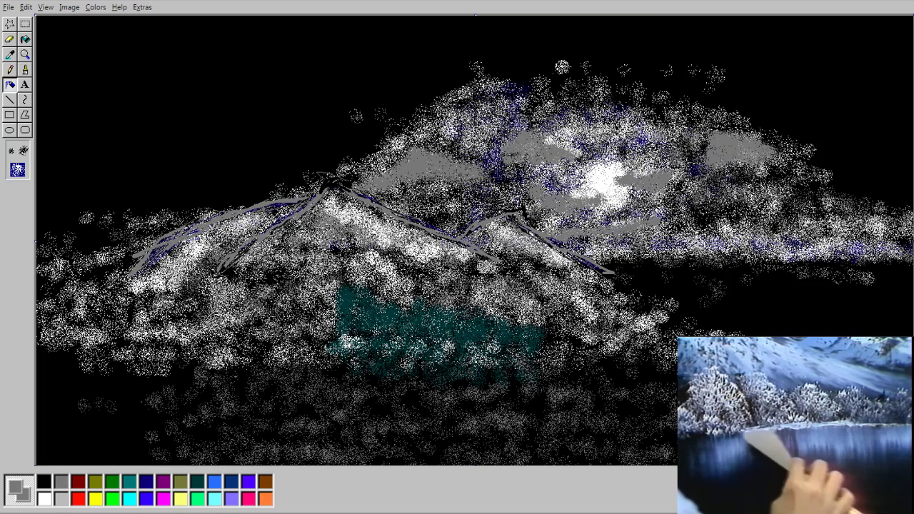
{"action": "left_click_drag", "start_coordinate": [553, 420], "coordinate": [633, 385]}
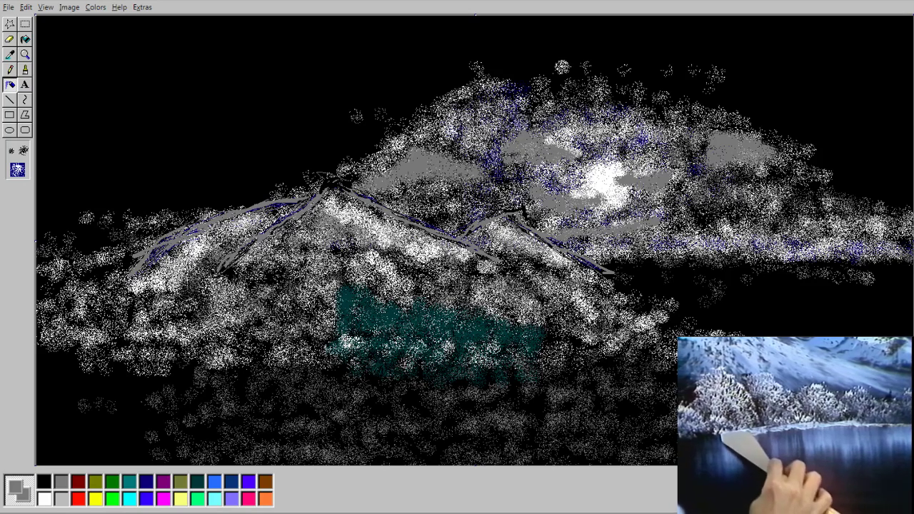
Step: Brighten the snow bank with white airbrush, and spray patches of navy blue across the dark grey water
{"action": "left_click", "coordinate": [44, 499]}
{"action": "mouse_move", "coordinate": [616, 353]}
{"action": "left_mouse_down"}
{"action": "mouse_move", "coordinate": [548, 333]}
{"action": "mouse_move", "coordinate": [138, 371]}
{"action": "mouse_move", "coordinate": [60, 357]}
{"action": "mouse_move", "coordinate": [131, 307]}
{"action": "mouse_move", "coordinate": [100, 282]}
{"action": "mouse_move", "coordinate": [184, 323]}
{"action": "left_mouse_up"}
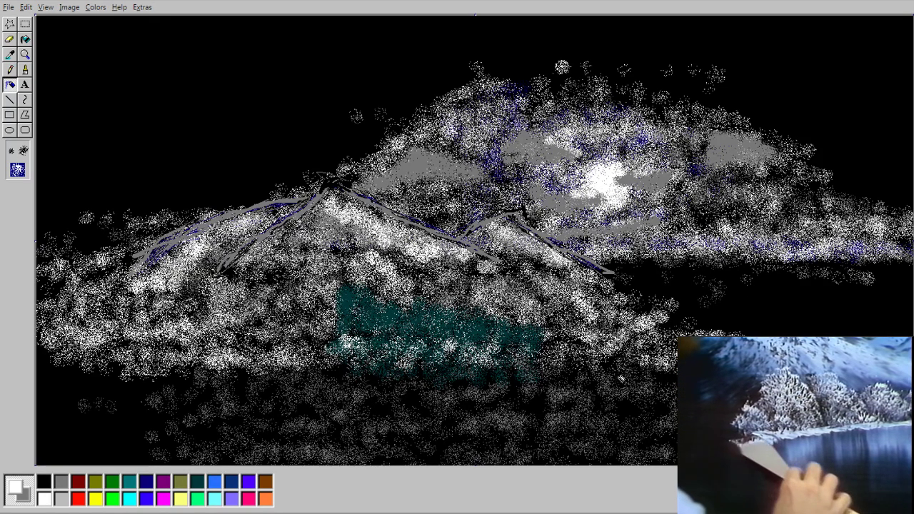
{"action": "left_click", "coordinate": [146, 483]}
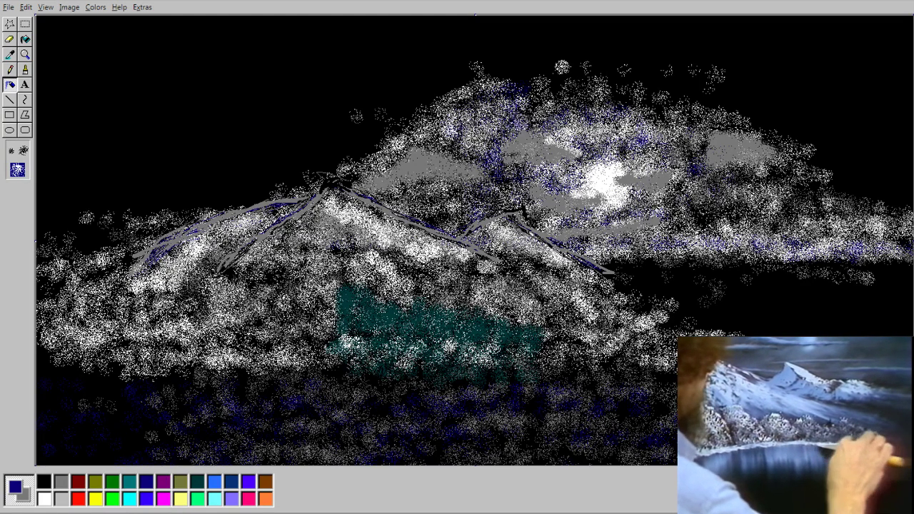
Step: Airbrush the trees' reflection in dark teal into the water directly below the tree patch
{"action": "left_click", "coordinate": [198, 482]}
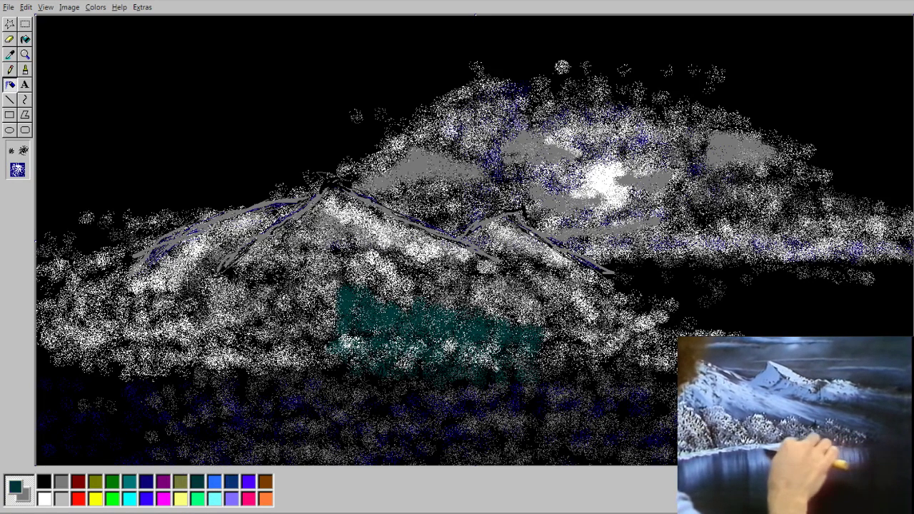
{"action": "mouse_move", "coordinate": [514, 371]}
{"action": "left_mouse_down"}
{"action": "mouse_move", "coordinate": [535, 363]}
{"action": "mouse_move", "coordinate": [535, 379]}
{"action": "mouse_move", "coordinate": [493, 372]}
{"action": "mouse_move", "coordinate": [493, 390]}
{"action": "mouse_move", "coordinate": [462, 372]}
{"action": "mouse_move", "coordinate": [457, 392]}
{"action": "mouse_move", "coordinate": [444, 377]}
{"action": "mouse_move", "coordinate": [442, 390]}
{"action": "mouse_move", "coordinate": [384, 364]}
{"action": "mouse_move", "coordinate": [400, 397]}
{"action": "mouse_move", "coordinate": [370, 388]}
{"action": "mouse_move", "coordinate": [363, 373]}
{"action": "mouse_move", "coordinate": [355, 377]}
{"action": "mouse_move", "coordinate": [371, 397]}
{"action": "left_mouse_up"}
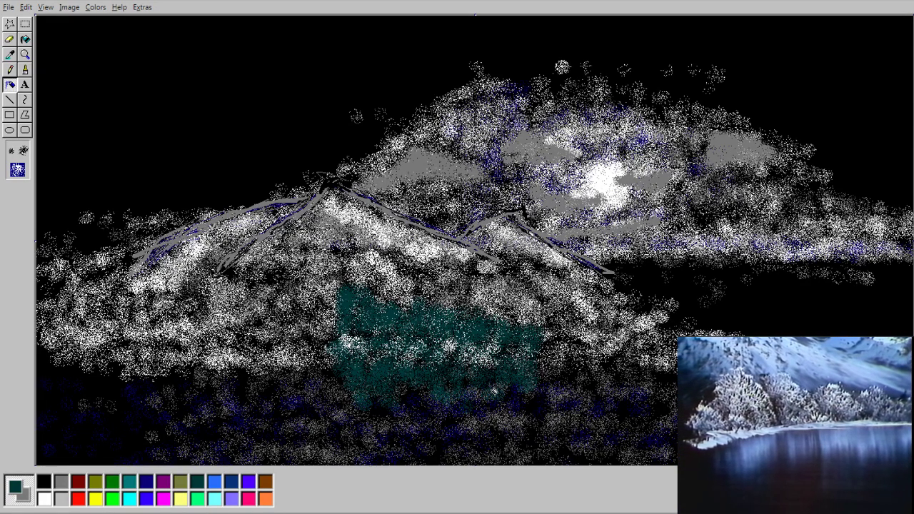
{"action": "mouse_move", "coordinate": [474, 384]}
{"action": "left_mouse_down"}
{"action": "mouse_move", "coordinate": [537, 385]}
{"action": "mouse_move", "coordinate": [538, 366]}
{"action": "left_mouse_up"}
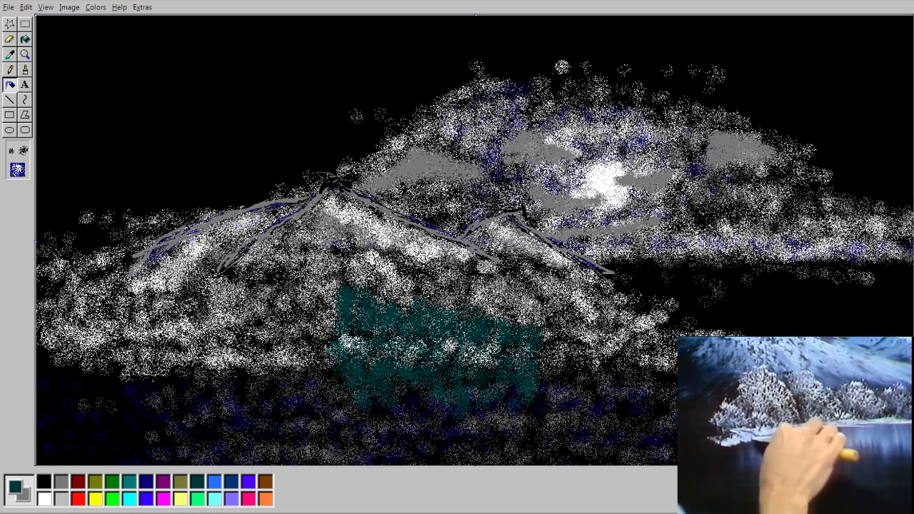
Step: Airbrush thick white snow banks on both sides of the teal reflection, and extend the snowy slope to the right of the peaks
{"action": "left_click", "coordinate": [45, 499]}
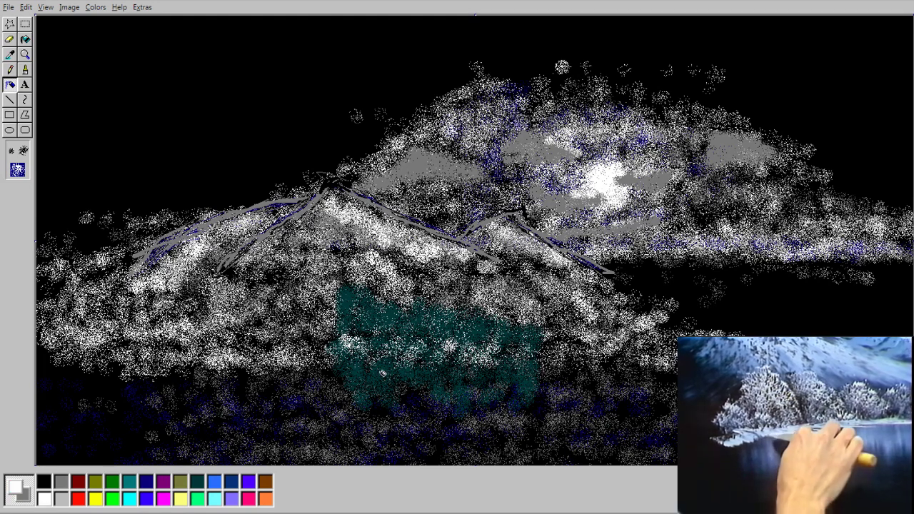
{"action": "mouse_move", "coordinate": [334, 368]}
{"action": "left_mouse_down"}
{"action": "mouse_move", "coordinate": [308, 389]}
{"action": "mouse_move", "coordinate": [325, 371]}
{"action": "mouse_move", "coordinate": [250, 383]}
{"action": "mouse_move", "coordinate": [257, 389]}
{"action": "mouse_move", "coordinate": [215, 399]}
{"action": "mouse_move", "coordinate": [178, 387]}
{"action": "mouse_move", "coordinate": [250, 375]}
{"action": "mouse_move", "coordinate": [168, 372]}
{"action": "mouse_move", "coordinate": [228, 379]}
{"action": "left_mouse_up"}
{"action": "mouse_move", "coordinate": [582, 370]}
{"action": "left_mouse_down"}
{"action": "mouse_move", "coordinate": [620, 365]}
{"action": "mouse_move", "coordinate": [655, 377]}
{"action": "mouse_move", "coordinate": [653, 364]}
{"action": "left_mouse_up"}
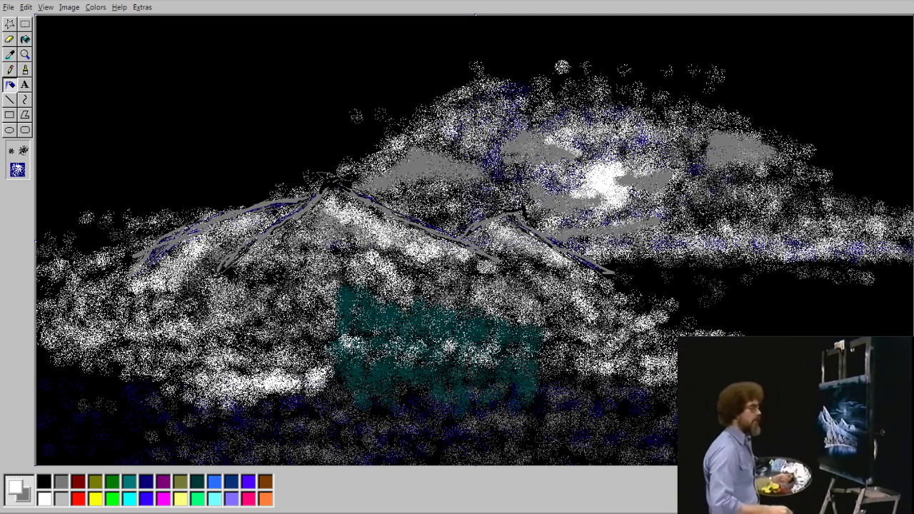
{"action": "mouse_move", "coordinate": [651, 371]}
{"action": "left_mouse_down"}
{"action": "mouse_move", "coordinate": [600, 359]}
{"action": "mouse_move", "coordinate": [589, 346]}
{"action": "mouse_move", "coordinate": [633, 353]}
{"action": "left_mouse_up"}
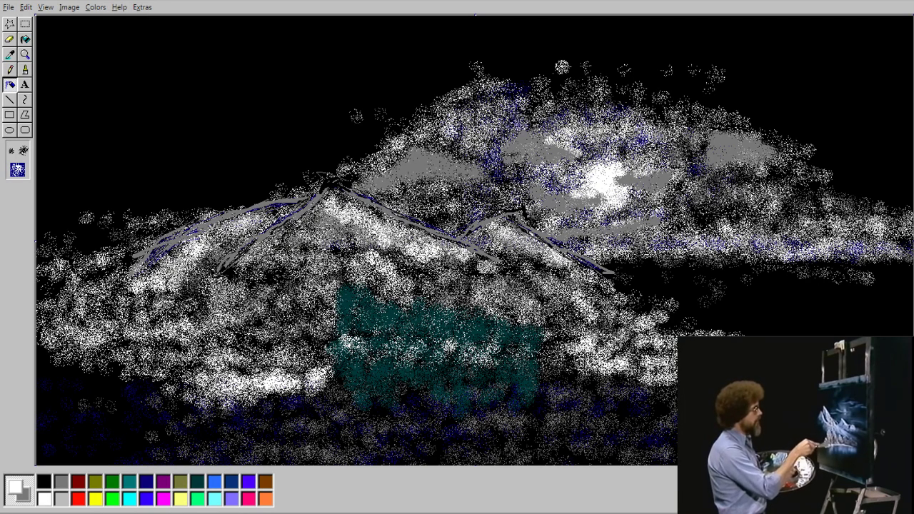
{"action": "mouse_move", "coordinate": [628, 314]}
{"action": "left_mouse_down"}
{"action": "mouse_move", "coordinate": [691, 320]}
{"action": "mouse_move", "coordinate": [633, 288]}
{"action": "mouse_move", "coordinate": [642, 304]}
{"action": "mouse_move", "coordinate": [650, 292]}
{"action": "mouse_move", "coordinate": [745, 332]}
{"action": "mouse_move", "coordinate": [775, 335]}
{"action": "left_mouse_up"}
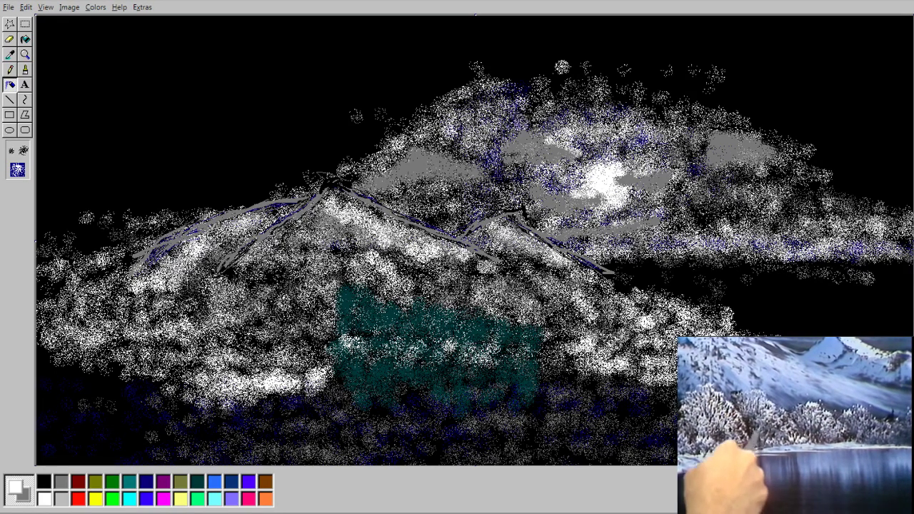
Step: Draw a thin white shoreline with the pencil from the left snow bank across the teal trees to the right bank
{"action": "left_click", "coordinate": [14, 69]}
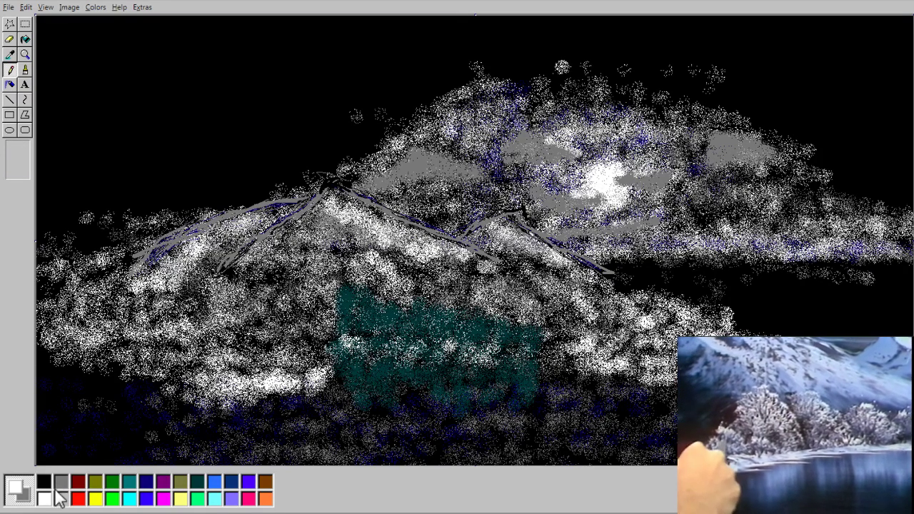
{"action": "left_click_drag", "start_coordinate": [178, 379], "coordinate": [267, 367]}
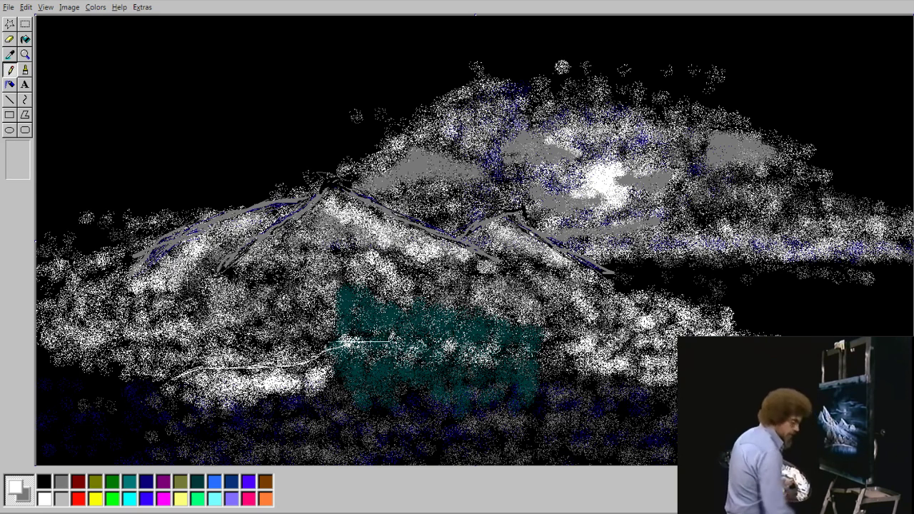
{"action": "left_click_drag", "start_coordinate": [390, 341], "coordinate": [564, 348]}
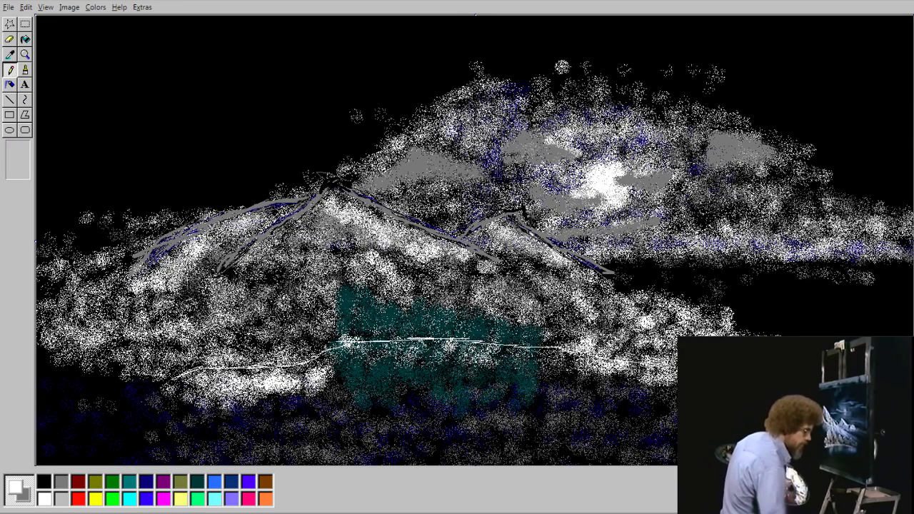
{"action": "mouse_move", "coordinate": [676, 384]}
{"action": "left_mouse_down"}
{"action": "mouse_move", "coordinate": [584, 368]}
{"action": "mouse_move", "coordinate": [557, 347]}
{"action": "left_mouse_up"}
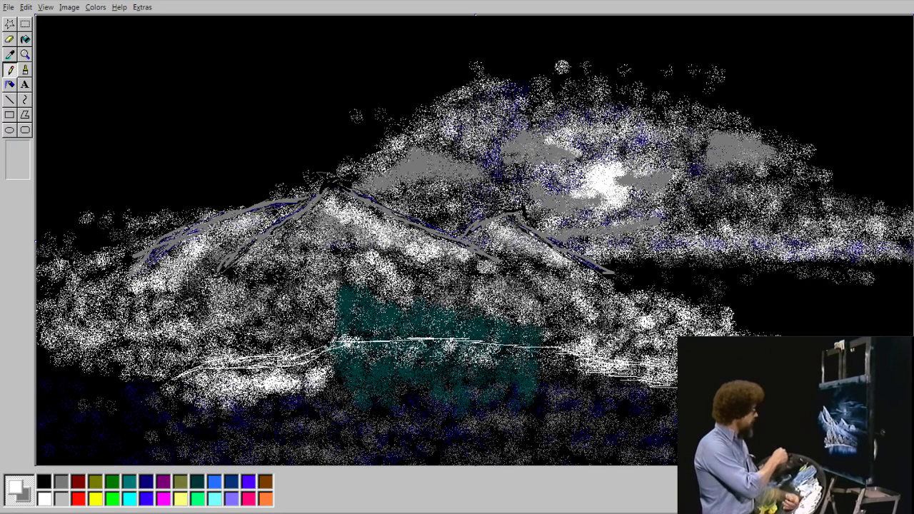
Step: Deepen the water with the airbrush in dark grey and navy blue, covering it out to the canvas's left edge
{"action": "left_click", "coordinate": [61, 486]}
{"action": "left_click", "coordinate": [10, 84]}
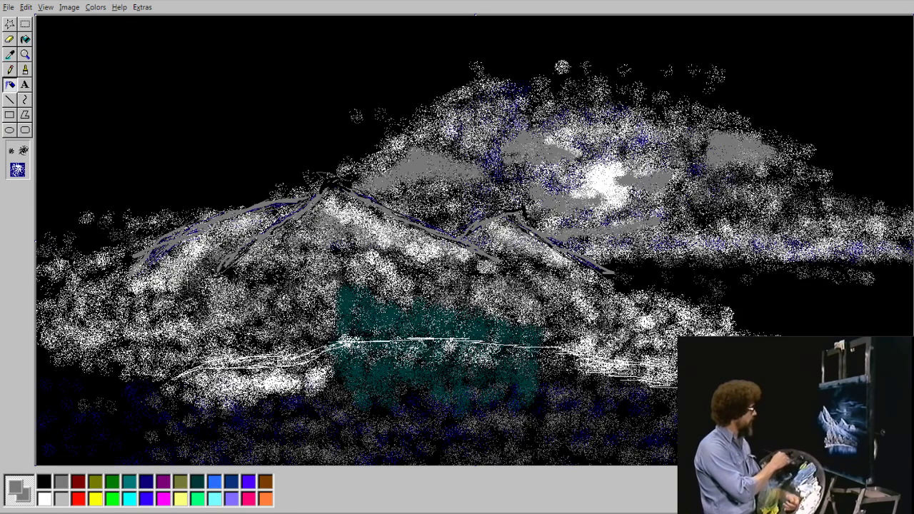
{"action": "mouse_move", "coordinate": [168, 410]}
{"action": "left_mouse_down"}
{"action": "mouse_move", "coordinate": [46, 380]}
{"action": "mouse_move", "coordinate": [56, 412]}
{"action": "mouse_move", "coordinate": [124, 452]}
{"action": "mouse_move", "coordinate": [44, 380]}
{"action": "mouse_move", "coordinate": [544, 454]}
{"action": "mouse_move", "coordinate": [466, 445]}
{"action": "left_mouse_up"}
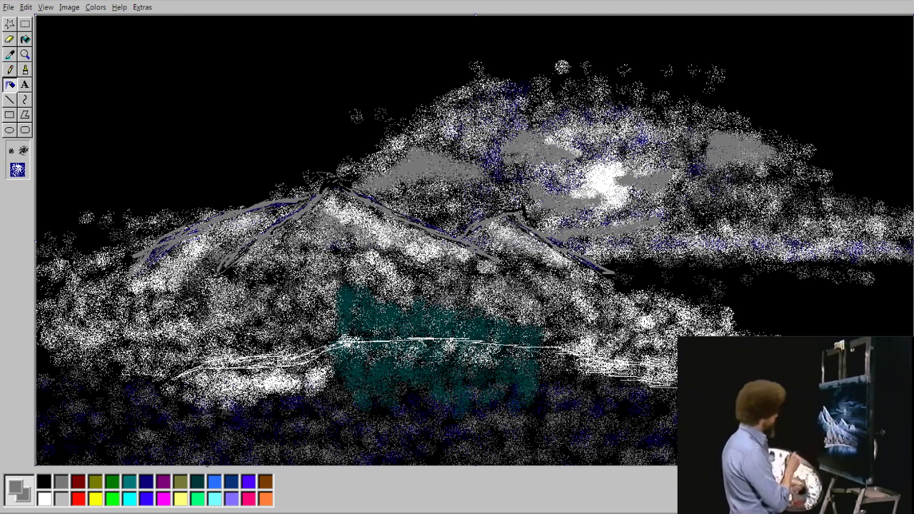
{"action": "left_click", "coordinate": [146, 482]}
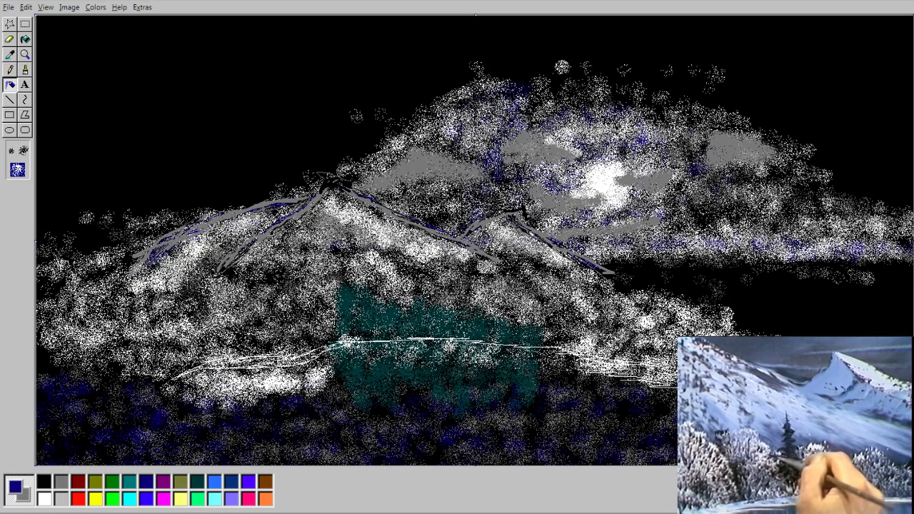
Step: Airbrush light grey highlights over the water, and build up a snowy white foreground in the painting's lower-left corner
{"action": "left_click", "coordinate": [61, 498]}
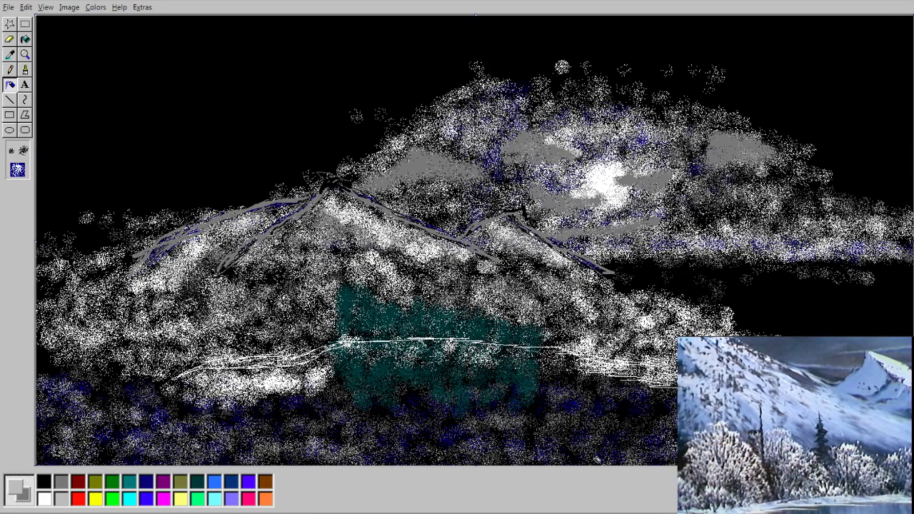
{"action": "left_click", "coordinate": [44, 499]}
{"action": "mouse_move", "coordinate": [256, 405]}
{"action": "left_mouse_down"}
{"action": "mouse_move", "coordinate": [170, 439]}
{"action": "mouse_move", "coordinate": [181, 422]}
{"action": "mouse_move", "coordinate": [165, 407]}
{"action": "mouse_move", "coordinate": [127, 446]}
{"action": "mouse_move", "coordinate": [190, 436]}
{"action": "mouse_move", "coordinate": [132, 451]}
{"action": "mouse_move", "coordinate": [85, 448]}
{"action": "mouse_move", "coordinate": [200, 398]}
{"action": "mouse_move", "coordinate": [136, 441]}
{"action": "mouse_move", "coordinate": [143, 407]}
{"action": "mouse_move", "coordinate": [107, 414]}
{"action": "mouse_move", "coordinate": [135, 399]}
{"action": "mouse_move", "coordinate": [30, 430]}
{"action": "mouse_move", "coordinate": [75, 364]}
{"action": "mouse_move", "coordinate": [93, 428]}
{"action": "mouse_move", "coordinate": [114, 447]}
{"action": "mouse_move", "coordinate": [129, 320]}
{"action": "mouse_move", "coordinate": [56, 333]}
{"action": "mouse_move", "coordinate": [60, 374]}
{"action": "mouse_move", "coordinate": [114, 451]}
{"action": "mouse_move", "coordinate": [180, 366]}
{"action": "mouse_move", "coordinate": [114, 334]}
{"action": "mouse_move", "coordinate": [107, 369]}
{"action": "left_mouse_up"}
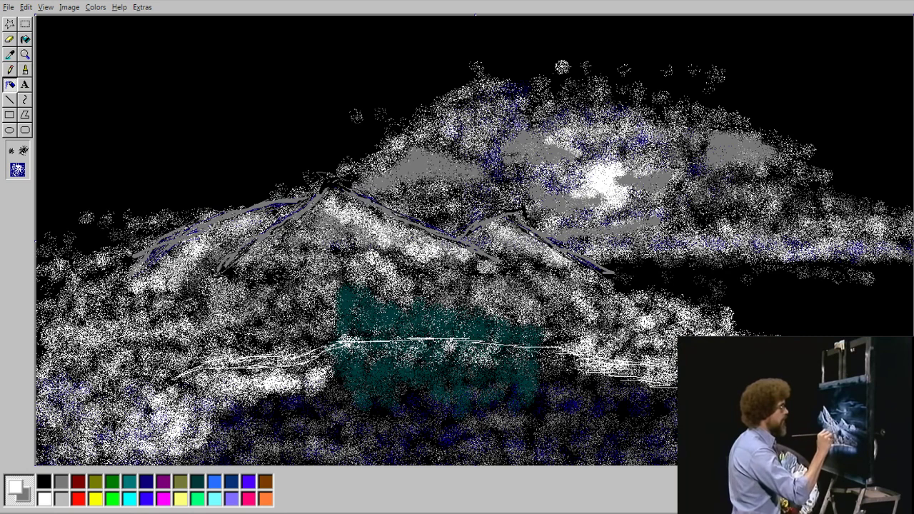
Step: Airbrush small dark teal trees with the medium spray size, two above the right snow bank and one left of the tree patch
{"action": "left_click", "coordinate": [185, 482]}
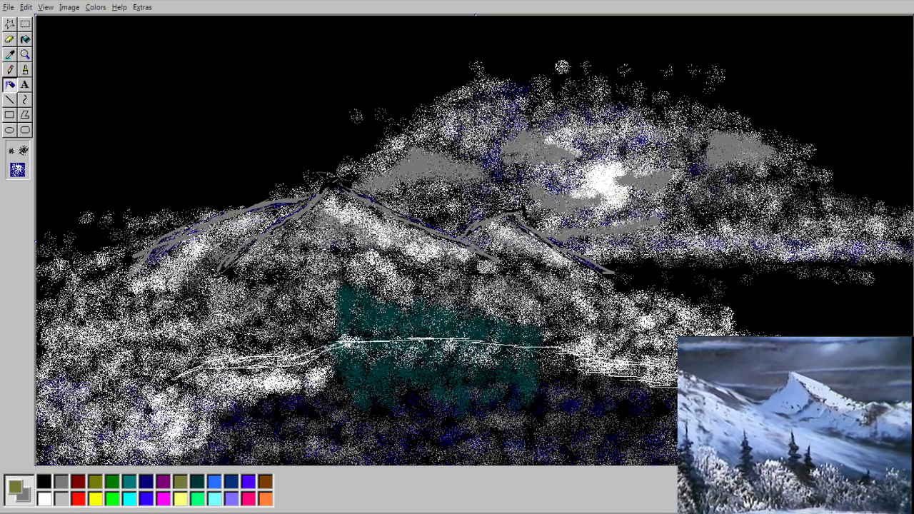
{"action": "left_click", "coordinate": [604, 329]}
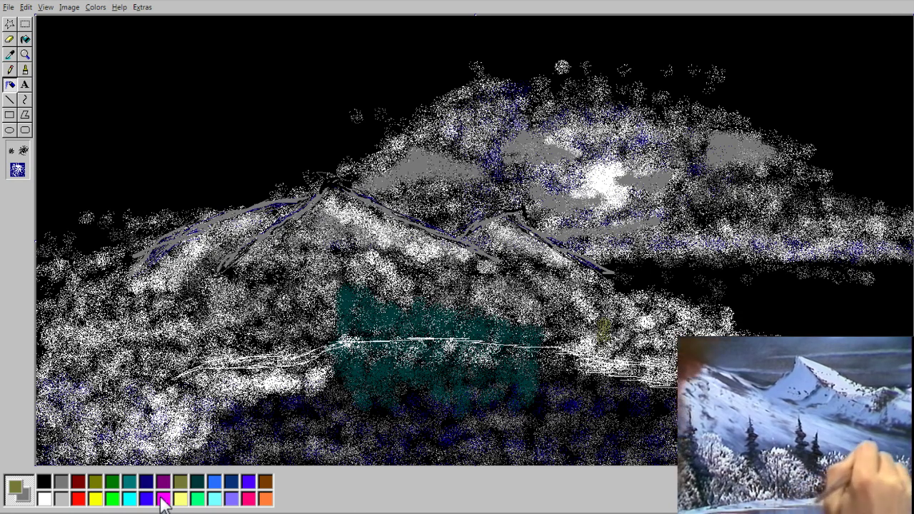
{"action": "left_click", "coordinate": [197, 482]}
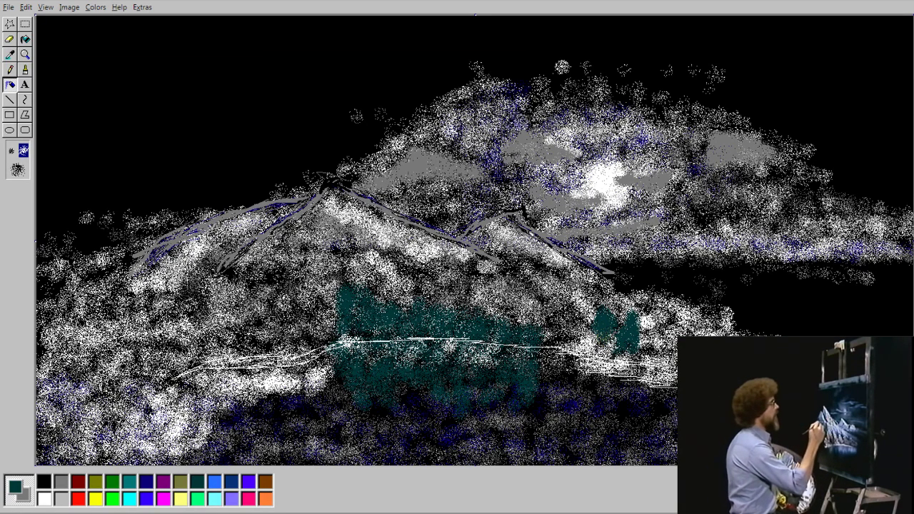
{"action": "mouse_move", "coordinate": [296, 353]}
{"action": "left_mouse_down"}
{"action": "mouse_move", "coordinate": [296, 318]}
{"action": "mouse_move", "coordinate": [307, 325]}
{"action": "left_mouse_up"}
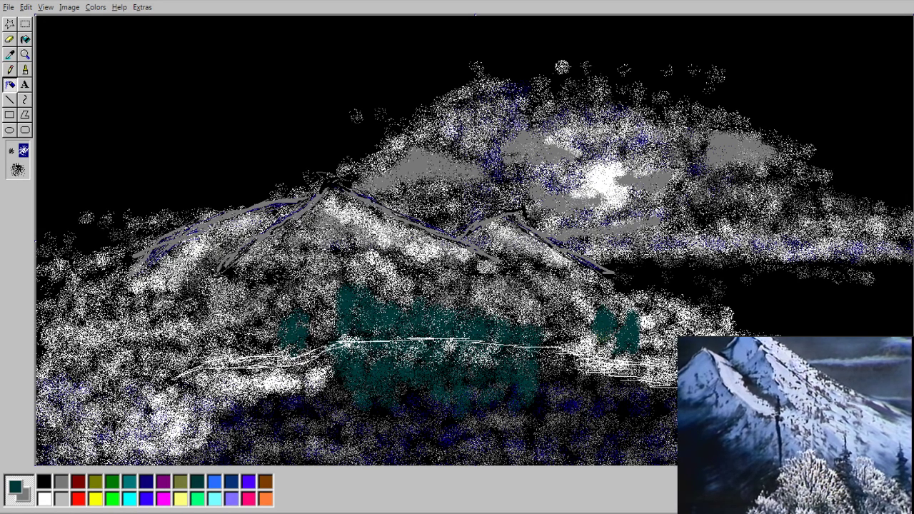
Step: Airbrush dark teal shading on the mountain slopes, and tall pointed evergreens on the left foothills and the far right of the scene
{"action": "mouse_move", "coordinate": [240, 273]}
{"action": "left_mouse_down"}
{"action": "mouse_move", "coordinate": [229, 310]}
{"action": "mouse_move", "coordinate": [264, 266]}
{"action": "mouse_move", "coordinate": [270, 272]}
{"action": "mouse_move", "coordinate": [295, 251]}
{"action": "mouse_move", "coordinate": [266, 269]}
{"action": "mouse_move", "coordinate": [280, 246]}
{"action": "mouse_move", "coordinate": [266, 250]}
{"action": "mouse_move", "coordinate": [314, 243]}
{"action": "left_mouse_up"}
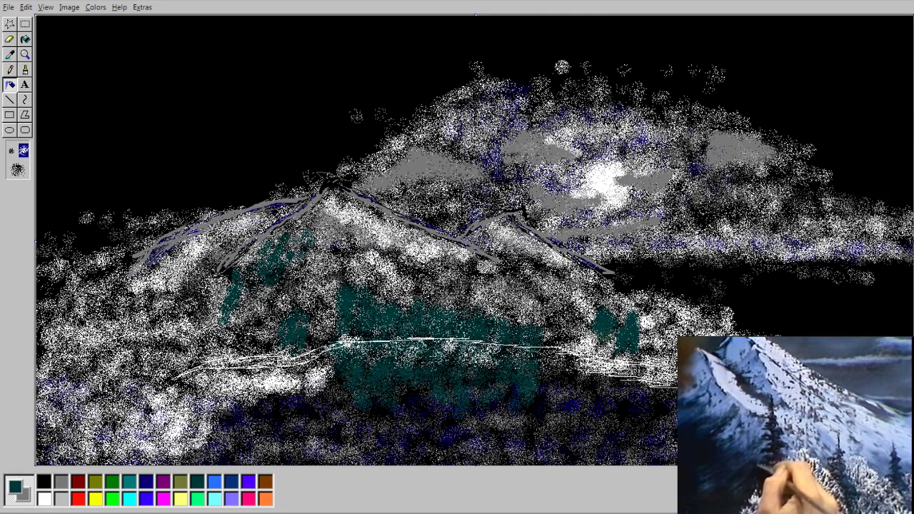
{"action": "mouse_move", "coordinate": [405, 268]}
{"action": "left_mouse_down"}
{"action": "mouse_move", "coordinate": [411, 286]}
{"action": "mouse_move", "coordinate": [418, 264]}
{"action": "mouse_move", "coordinate": [480, 293]}
{"action": "mouse_move", "coordinate": [520, 292]}
{"action": "mouse_move", "coordinate": [483, 268]}
{"action": "mouse_move", "coordinate": [539, 258]}
{"action": "mouse_move", "coordinate": [597, 285]}
{"action": "mouse_move", "coordinate": [528, 248]}
{"action": "mouse_move", "coordinate": [555, 287]}
{"action": "mouse_move", "coordinate": [501, 240]}
{"action": "mouse_move", "coordinate": [562, 293]}
{"action": "left_mouse_up"}
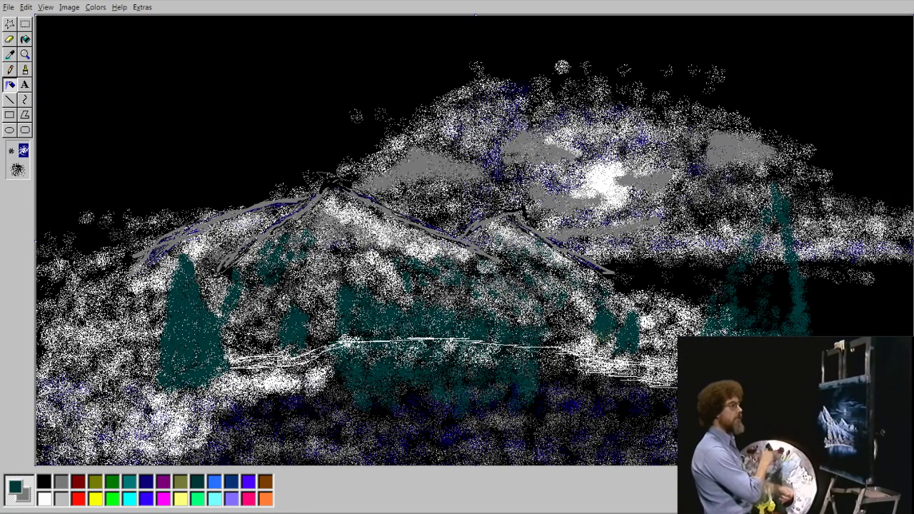
{"action": "mouse_move", "coordinate": [723, 330]}
{"action": "left_mouse_down"}
{"action": "mouse_move", "coordinate": [743, 305]}
{"action": "mouse_move", "coordinate": [790, 289]}
{"action": "mouse_move", "coordinate": [758, 263]}
{"action": "mouse_move", "coordinate": [778, 245]}
{"action": "mouse_move", "coordinate": [789, 265]}
{"action": "left_mouse_up"}
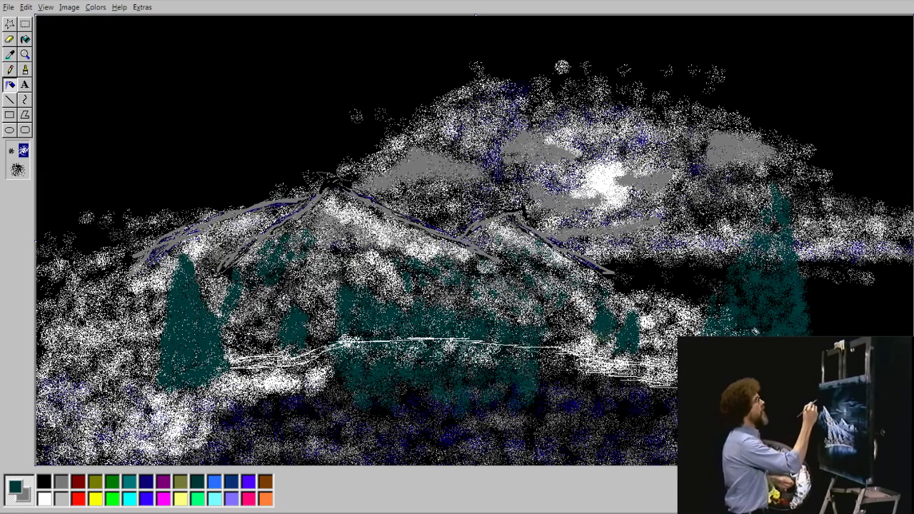
{"action": "left_click_drag", "start_coordinate": [771, 263], "coordinate": [779, 246]}
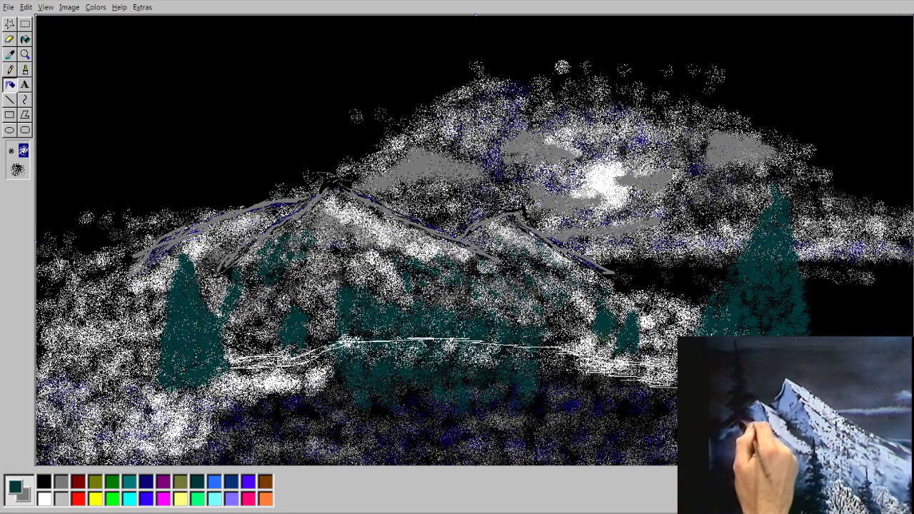
{"action": "mouse_move", "coordinate": [150, 242]}
{"action": "left_mouse_down"}
{"action": "mouse_move", "coordinate": [154, 203]}
{"action": "mouse_move", "coordinate": [166, 217]}
{"action": "left_mouse_up"}
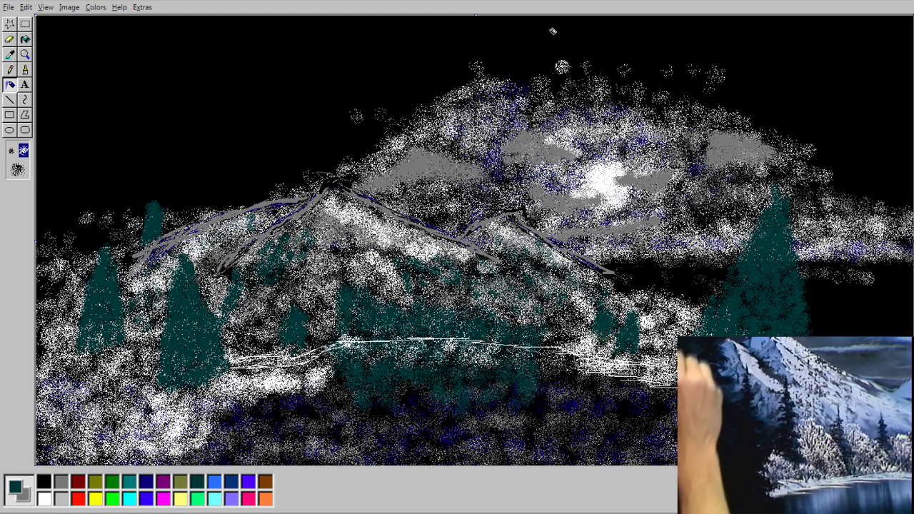
Step: Brush black contour lines along the ridges of both mountain peaks, down their left and right slopes
{"action": "left_click", "coordinate": [25, 69]}
{"action": "left_click", "coordinate": [43, 484]}
{"action": "mouse_move", "coordinate": [133, 249]}
{"action": "left_mouse_down"}
{"action": "mouse_move", "coordinate": [184, 223]}
{"action": "mouse_move", "coordinate": [319, 190]}
{"action": "left_mouse_up"}
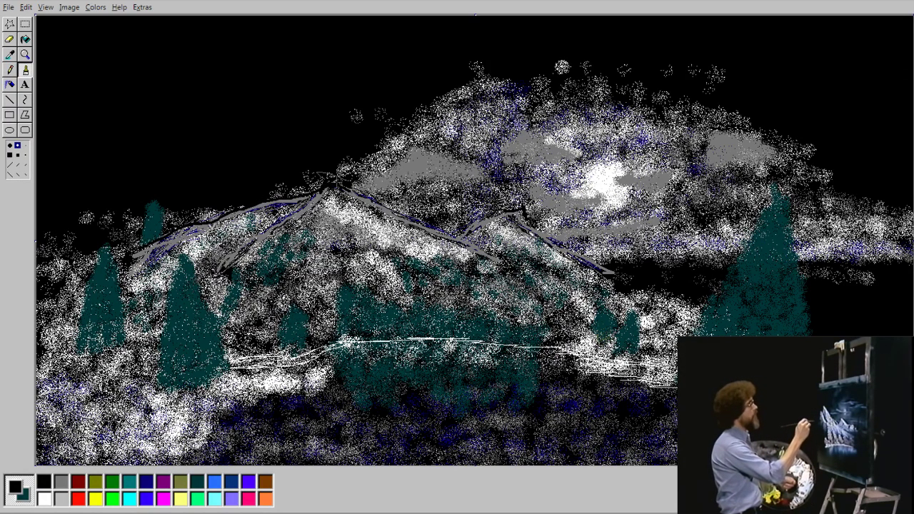
{"action": "mouse_move", "coordinate": [390, 205]}
{"action": "left_mouse_down"}
{"action": "mouse_move", "coordinate": [422, 220]}
{"action": "mouse_move", "coordinate": [516, 207]}
{"action": "mouse_move", "coordinate": [614, 273]}
{"action": "left_mouse_up"}
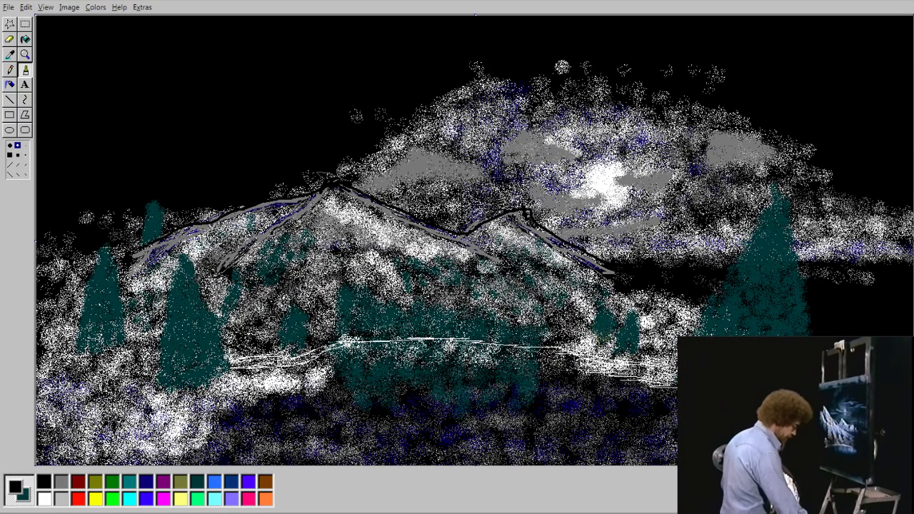
Step: Airbrush navy blue and dark grey over the lake with the largest spray size
{"action": "left_click", "coordinate": [149, 483]}
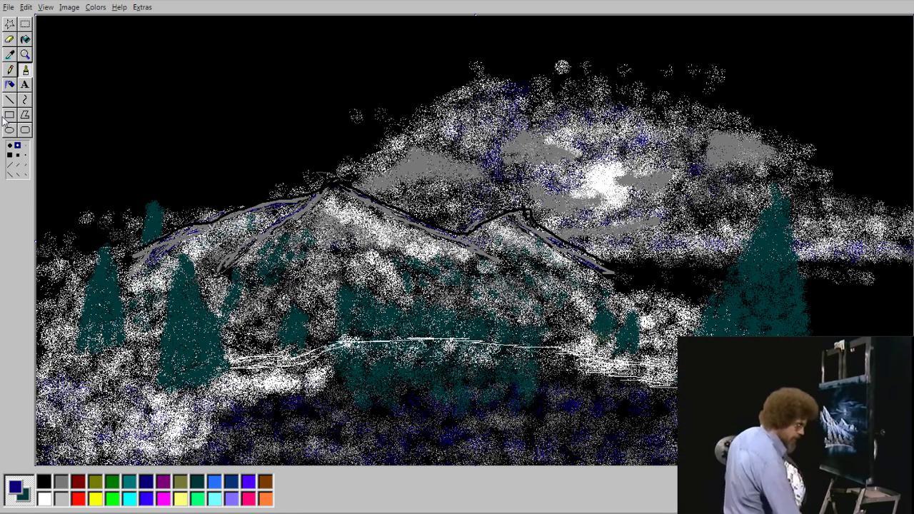
{"action": "left_click", "coordinate": [9, 85]}
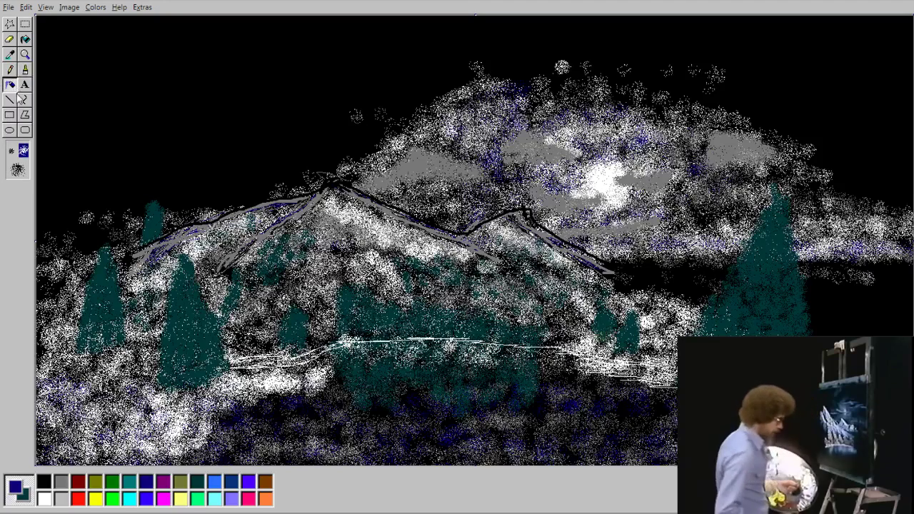
{"action": "left_click", "coordinate": [17, 170]}
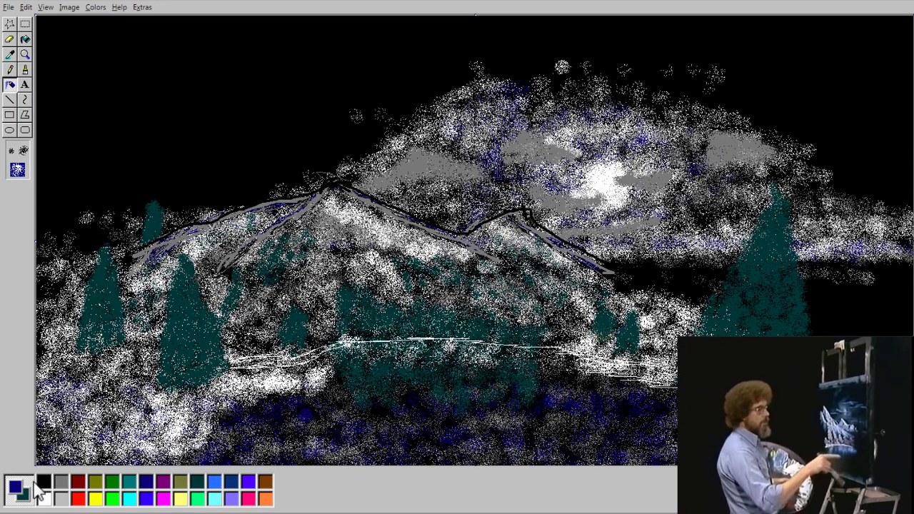
{"action": "left_click", "coordinate": [64, 481]}
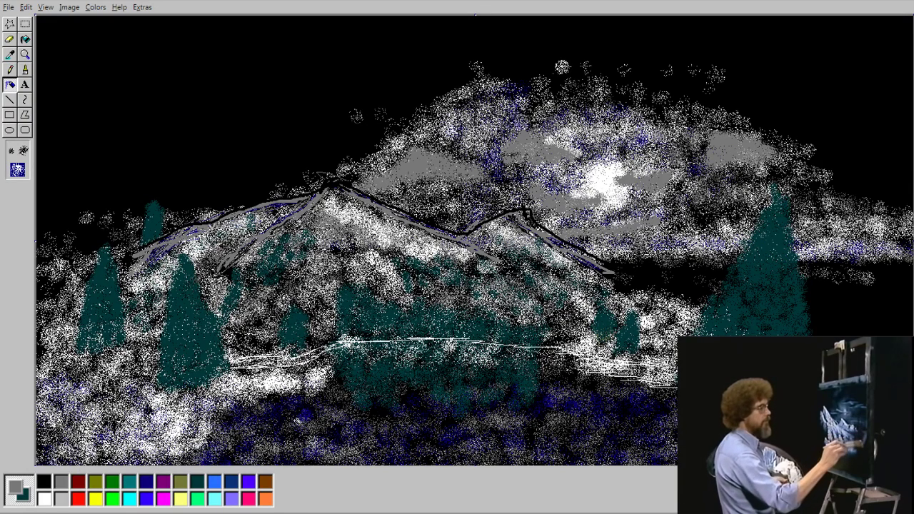
{"action": "left_click_drag", "start_coordinate": [545, 459], "coordinate": [649, 452]}
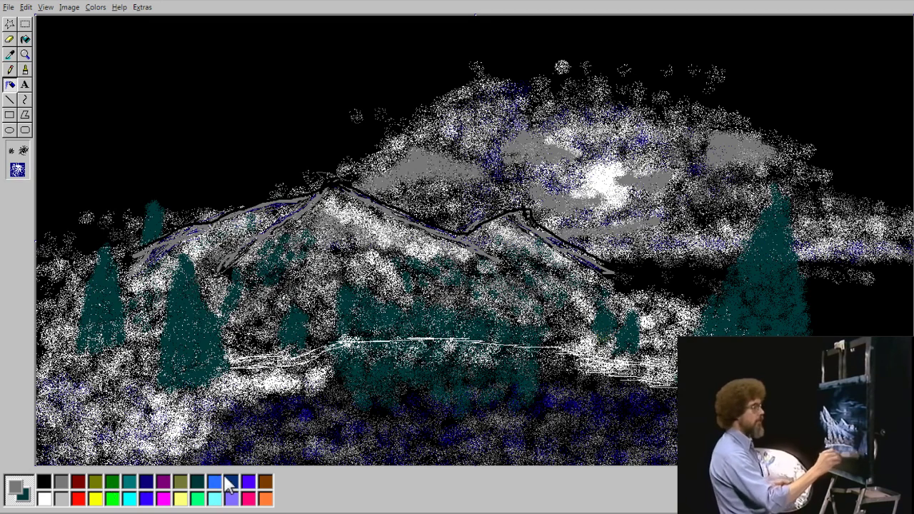
Step: Airbrush dark teal patches in the lake, two small ones near its right side and a larger bush at its lower left
{"action": "left_click", "coordinate": [197, 482]}
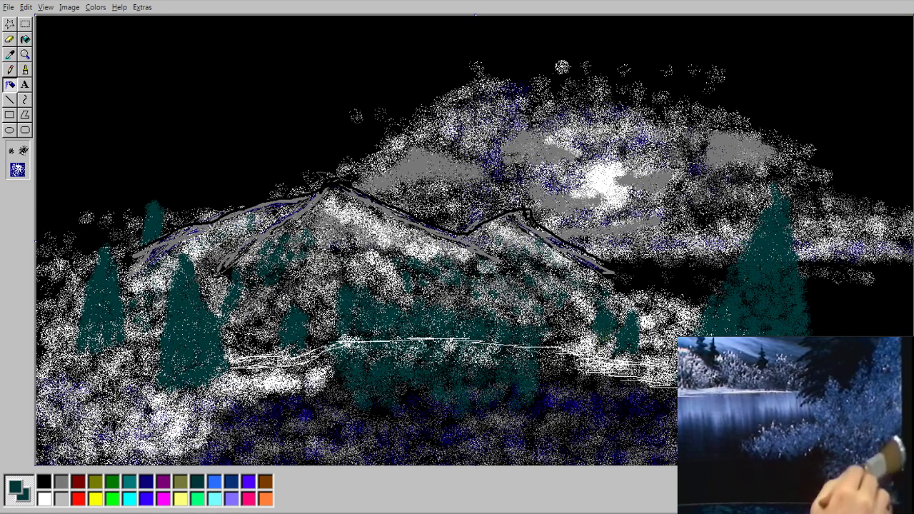
{"action": "mouse_move", "coordinate": [593, 407]}
{"action": "left_mouse_down"}
{"action": "mouse_move", "coordinate": [590, 420]}
{"action": "mouse_move", "coordinate": [616, 429]}
{"action": "mouse_move", "coordinate": [609, 441]}
{"action": "left_mouse_up"}
{"action": "mouse_move", "coordinate": [250, 440]}
{"action": "left_mouse_down"}
{"action": "mouse_move", "coordinate": [277, 449]}
{"action": "mouse_move", "coordinate": [275, 429]}
{"action": "mouse_move", "coordinate": [257, 447]}
{"action": "mouse_move", "coordinate": [247, 440]}
{"action": "mouse_move", "coordinate": [261, 447]}
{"action": "mouse_move", "coordinate": [251, 441]}
{"action": "mouse_move", "coordinate": [243, 454]}
{"action": "mouse_move", "coordinate": [284, 437]}
{"action": "mouse_move", "coordinate": [271, 413]}
{"action": "mouse_move", "coordinate": [256, 431]}
{"action": "left_mouse_up"}
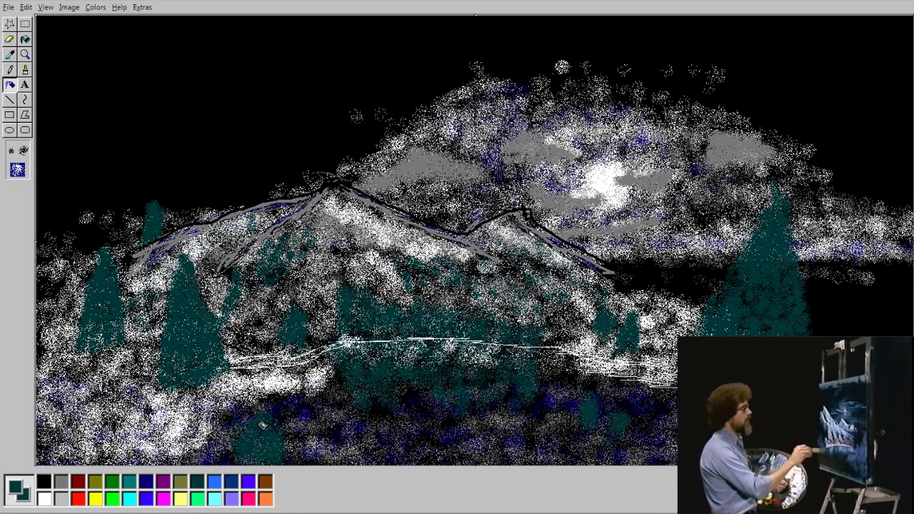
Step: Airbrush a white patch shaded with dark grey at the canvas's far right edge
{"action": "left_click", "coordinate": [45, 499]}
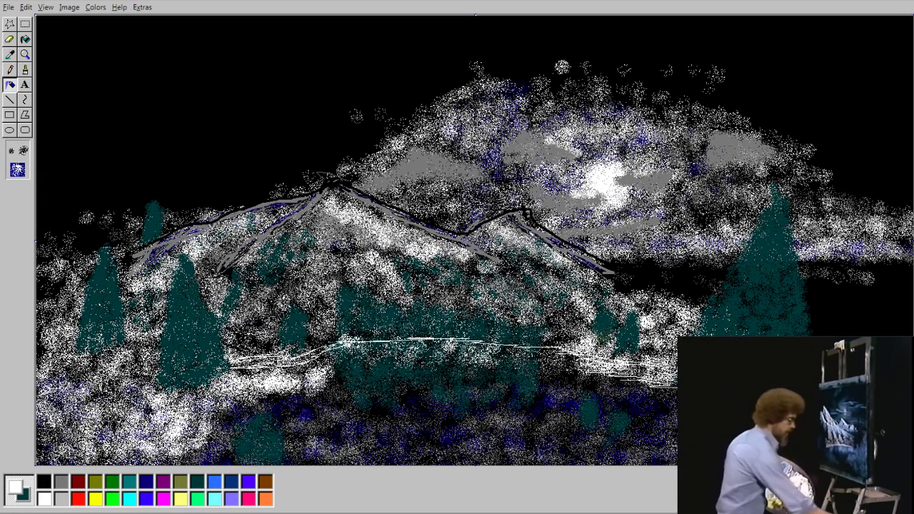
{"action": "left_click_drag", "start_coordinate": [906, 336], "coordinate": [906, 307]}
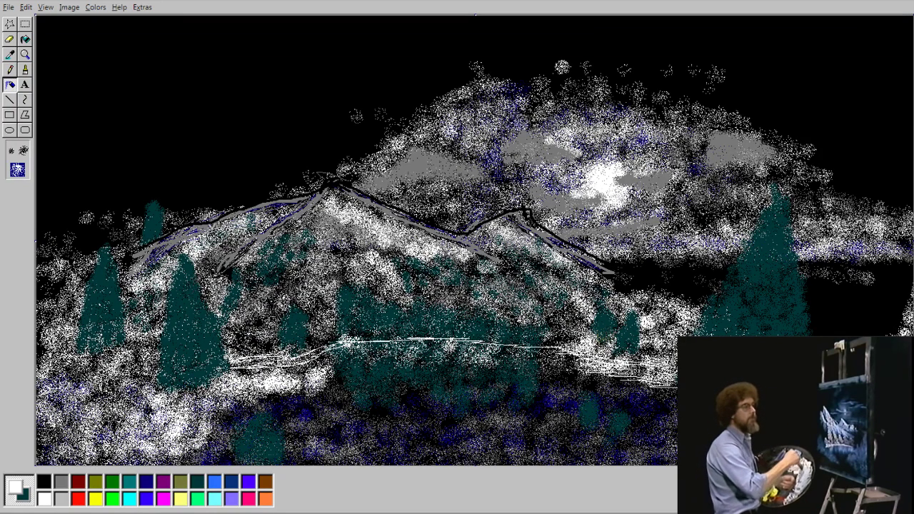
{"action": "left_click", "coordinate": [62, 483]}
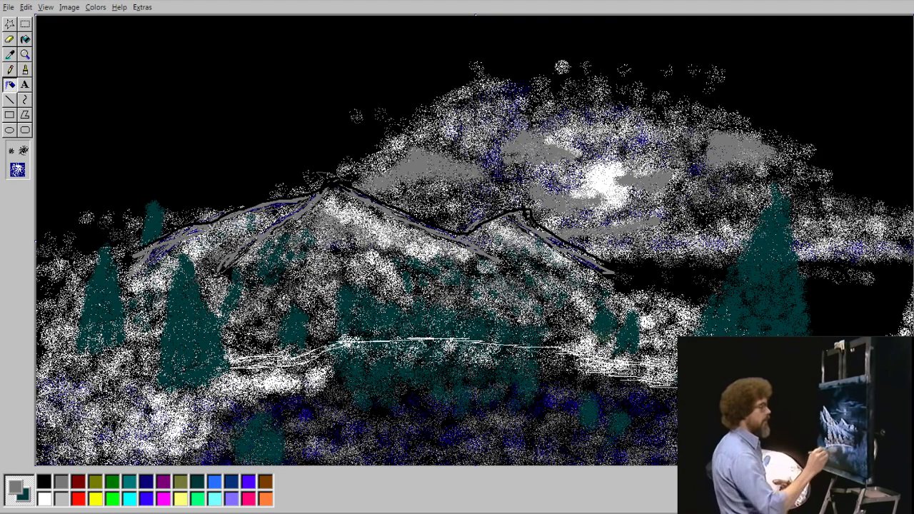
{"action": "mouse_move", "coordinate": [908, 327]}
{"action": "left_mouse_down"}
{"action": "mouse_move", "coordinate": [901, 314]}
{"action": "mouse_move", "coordinate": [894, 330]}
{"action": "mouse_move", "coordinate": [904, 324]}
{"action": "left_mouse_up"}
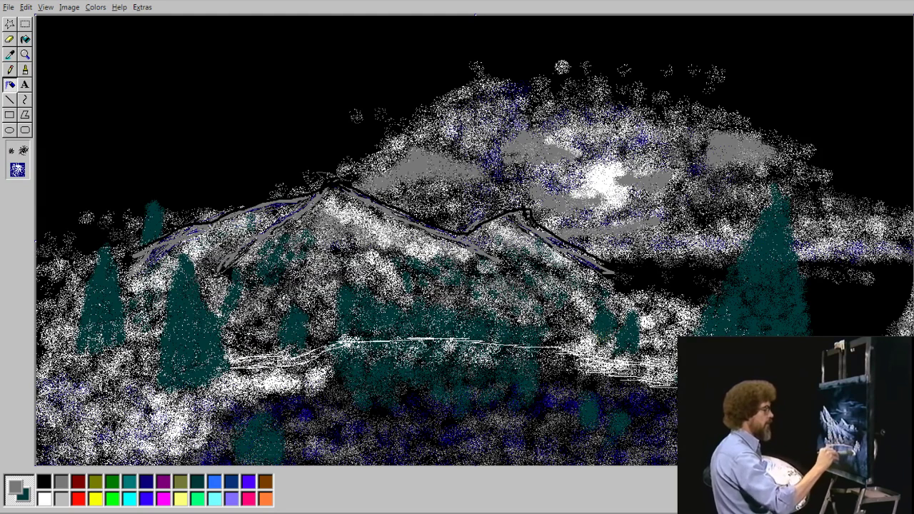
Step: Airbrush a dark teal evergreen at the far right edge, more navy over the lake, and a taller teal bush at its lower left
{"action": "left_click", "coordinate": [183, 484]}
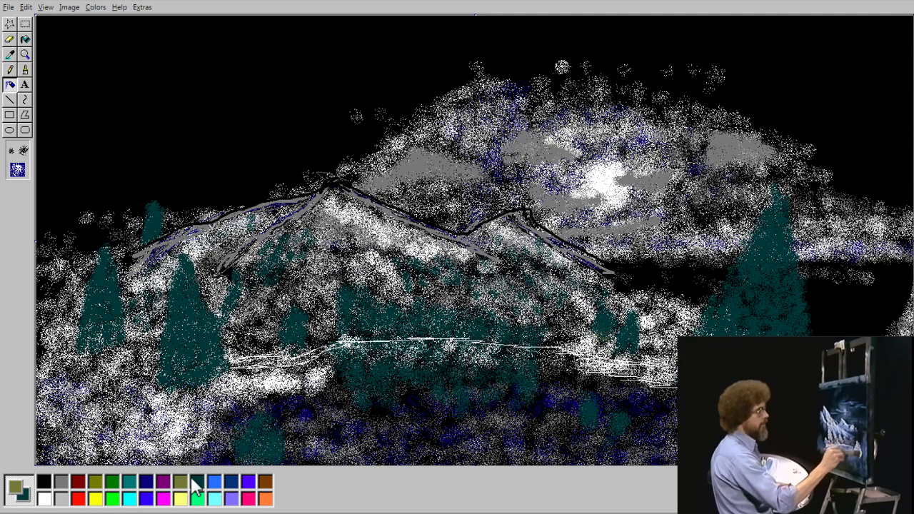
{"action": "left_click", "coordinate": [201, 482]}
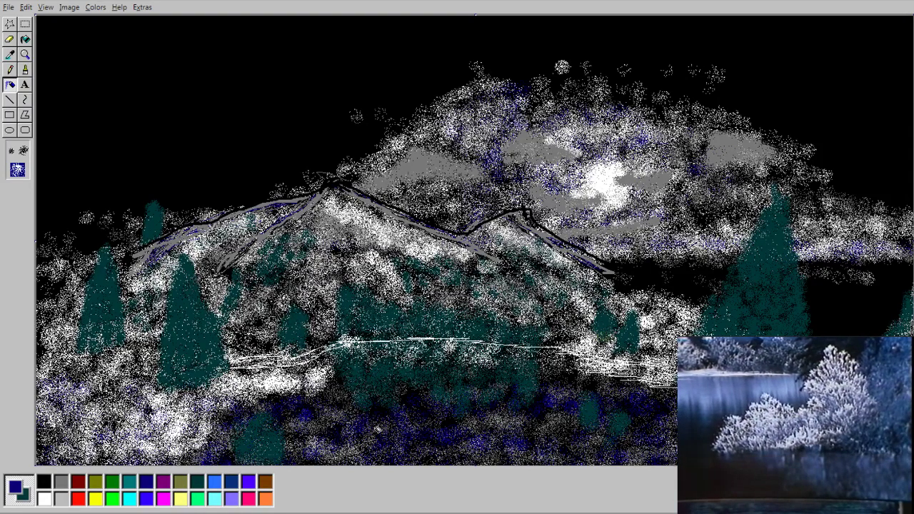
{"action": "left_click", "coordinate": [197, 482]}
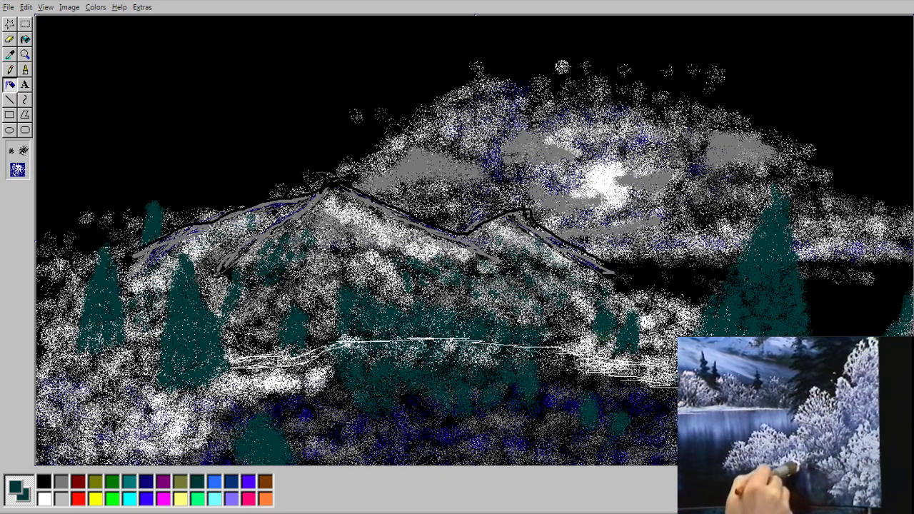
Step: Pencil white lines along the far shoreline and down the edge of the lower-left snow bank
{"action": "left_click", "coordinate": [44, 499]}
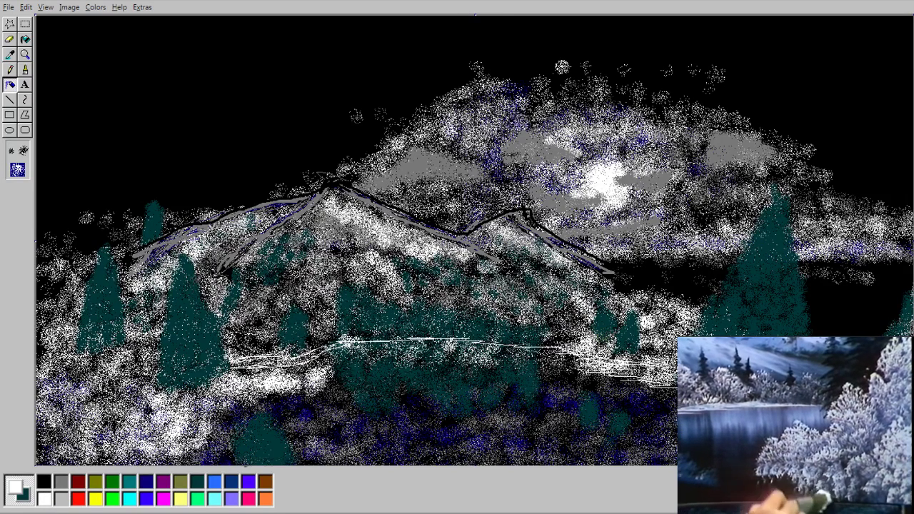
{"action": "left_click", "coordinate": [11, 69]}
{"action": "mouse_move", "coordinate": [236, 370]}
{"action": "left_mouse_down"}
{"action": "mouse_move", "coordinate": [171, 450]}
{"action": "mouse_move", "coordinate": [201, 417]}
{"action": "mouse_move", "coordinate": [179, 452]}
{"action": "mouse_move", "coordinate": [243, 360]}
{"action": "mouse_move", "coordinate": [188, 424]}
{"action": "mouse_move", "coordinate": [281, 349]}
{"action": "mouse_move", "coordinate": [247, 364]}
{"action": "mouse_move", "coordinate": [342, 344]}
{"action": "left_mouse_up"}
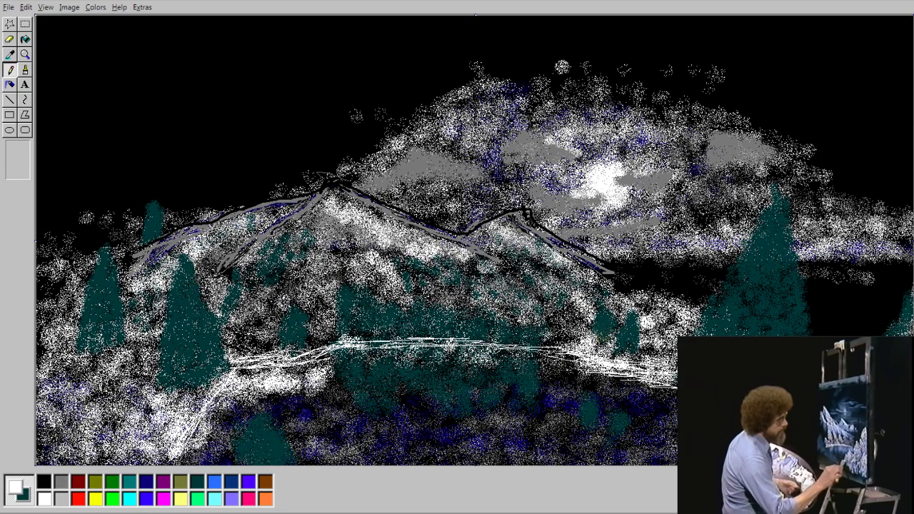
Step: Airbrush dark grey shading over the left foothills and foreground, and dark grey and dark teal touches on the mountain slopes
{"action": "left_click", "coordinate": [63, 482]}
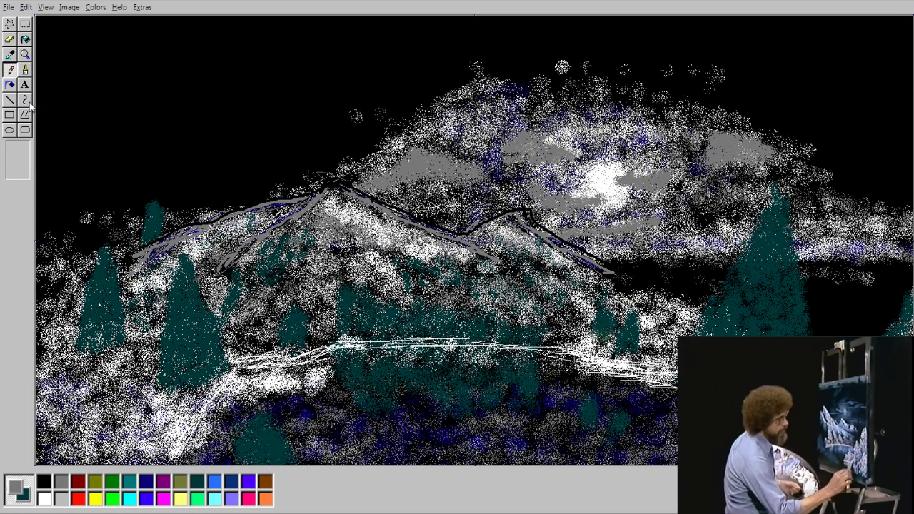
{"action": "left_click", "coordinate": [10, 84]}
{"action": "mouse_move", "coordinate": [143, 354]}
{"action": "left_mouse_down"}
{"action": "mouse_move", "coordinate": [44, 411]}
{"action": "mouse_move", "coordinate": [125, 420]}
{"action": "left_mouse_up"}
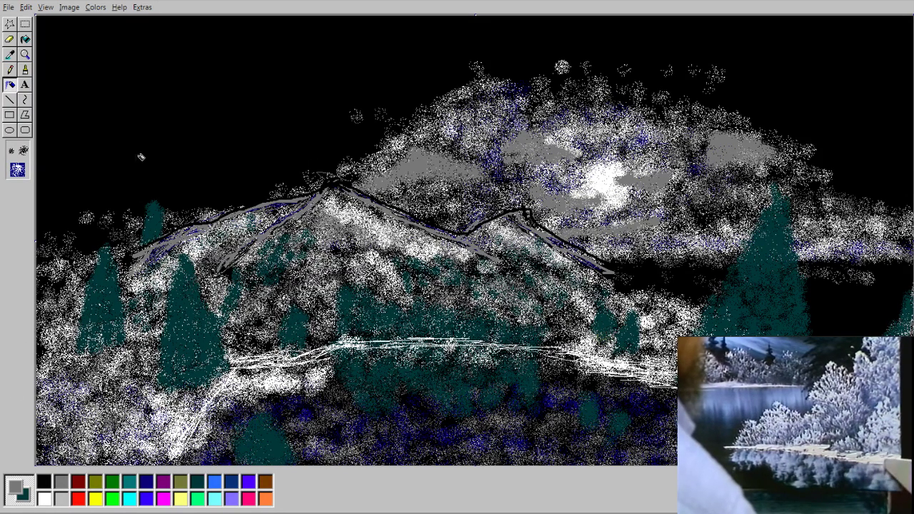
{"action": "mouse_move", "coordinate": [80, 253]}
{"action": "left_mouse_down"}
{"action": "mouse_move", "coordinate": [36, 258]}
{"action": "mouse_move", "coordinate": [48, 242]}
{"action": "mouse_move", "coordinate": [97, 229]}
{"action": "left_mouse_up"}
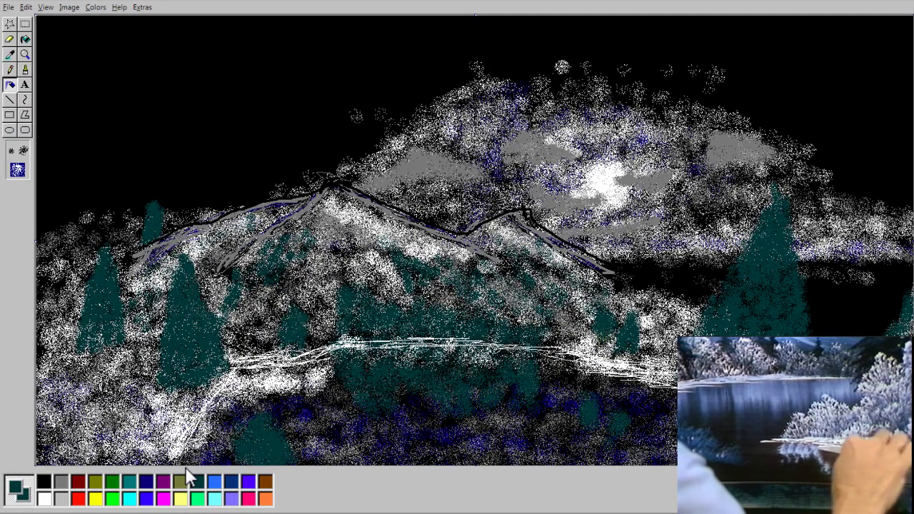
Step: Touch up the right snow bank in white, and airbrush dark teal undergrowth over the lower-left foreground and around its evergreens
{"action": "left_click", "coordinate": [46, 499]}
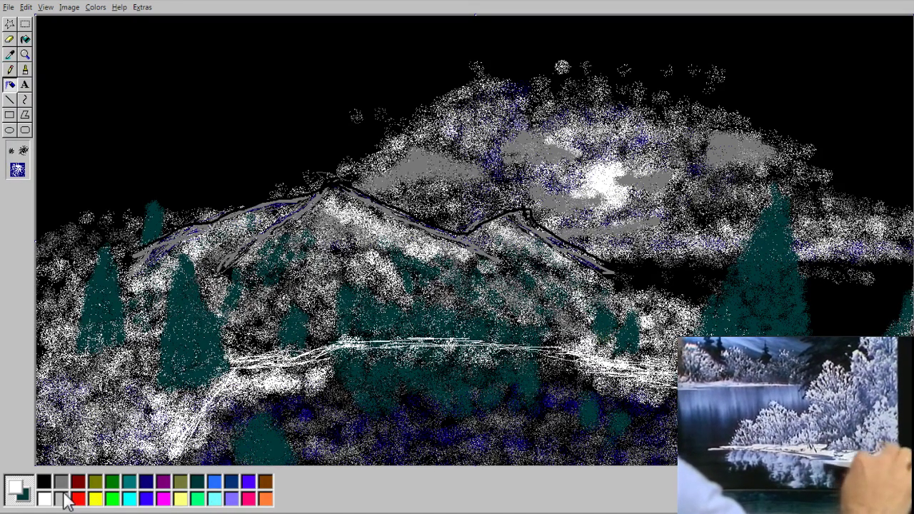
{"action": "left_click", "coordinate": [10, 69]}
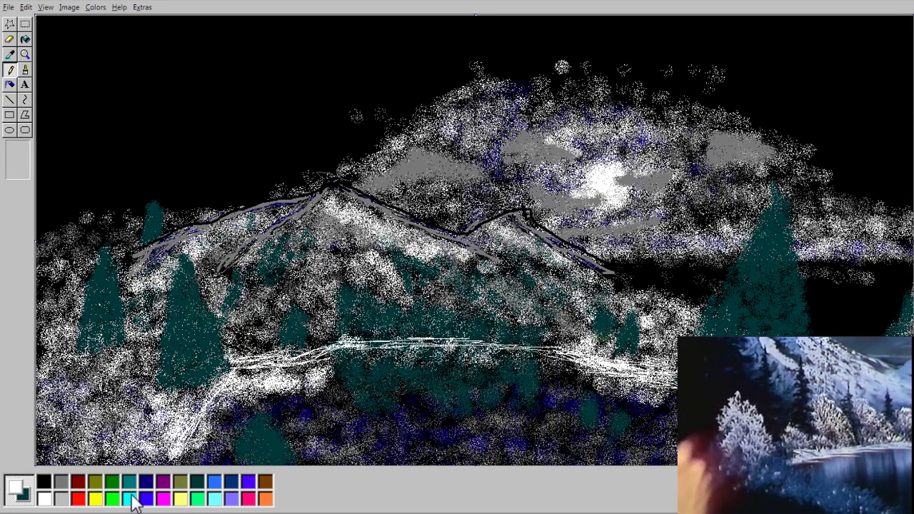
{"action": "left_click", "coordinate": [195, 481]}
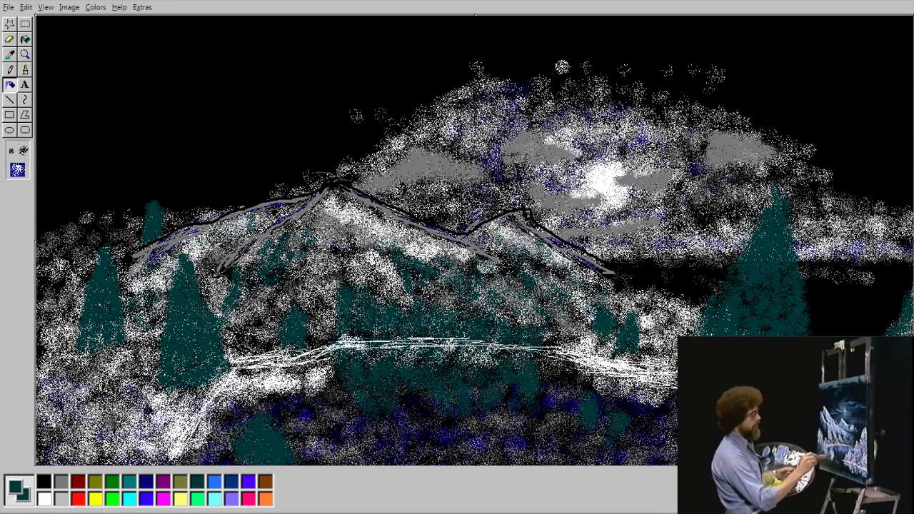
{"action": "mouse_move", "coordinate": [46, 457]}
{"action": "left_mouse_down"}
{"action": "mouse_move", "coordinate": [80, 450]}
{"action": "mouse_move", "coordinate": [51, 437]}
{"action": "mouse_move", "coordinate": [67, 434]}
{"action": "mouse_move", "coordinate": [96, 455]}
{"action": "mouse_move", "coordinate": [125, 457]}
{"action": "mouse_move", "coordinate": [85, 436]}
{"action": "mouse_move", "coordinate": [104, 432]}
{"action": "mouse_move", "coordinate": [118, 446]}
{"action": "mouse_move", "coordinate": [89, 428]}
{"action": "mouse_move", "coordinate": [102, 402]}
{"action": "mouse_move", "coordinate": [104, 420]}
{"action": "mouse_move", "coordinate": [121, 421]}
{"action": "mouse_move", "coordinate": [57, 392]}
{"action": "mouse_move", "coordinate": [56, 370]}
{"action": "mouse_move", "coordinate": [119, 369]}
{"action": "mouse_move", "coordinate": [133, 357]}
{"action": "mouse_move", "coordinate": [128, 377]}
{"action": "mouse_move", "coordinate": [77, 373]}
{"action": "mouse_move", "coordinate": [60, 359]}
{"action": "mouse_move", "coordinate": [62, 311]}
{"action": "mouse_move", "coordinate": [53, 327]}
{"action": "left_mouse_up"}
{"action": "mouse_move", "coordinate": [70, 375]}
{"action": "left_mouse_down"}
{"action": "mouse_move", "coordinate": [55, 380]}
{"action": "mouse_move", "coordinate": [43, 427]}
{"action": "mouse_move", "coordinate": [69, 410]}
{"action": "mouse_move", "coordinate": [103, 432]}
{"action": "mouse_move", "coordinate": [158, 425]}
{"action": "mouse_move", "coordinate": [147, 401]}
{"action": "mouse_move", "coordinate": [161, 397]}
{"action": "left_mouse_up"}
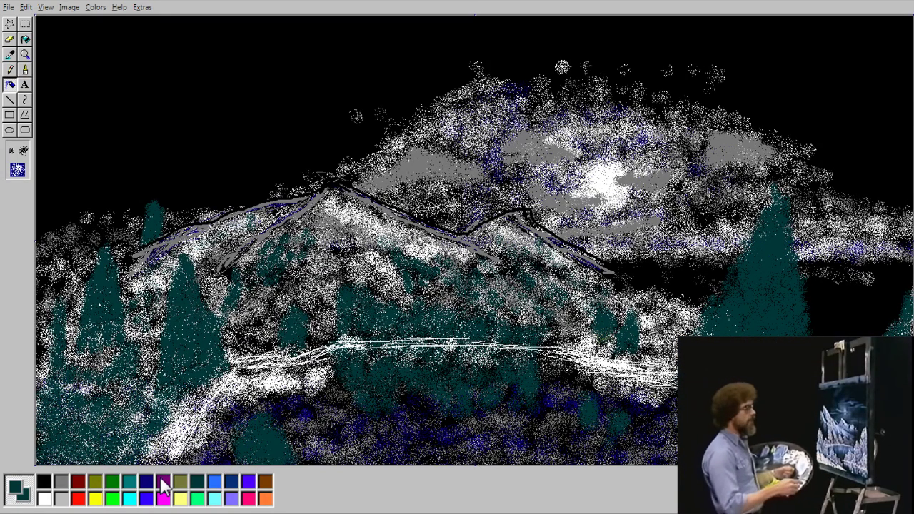
Step: Draw a small brown cabin in the left foreground below the evergreens, and pencil its edges and roof lines in dark grey and dark red
{"action": "left_click", "coordinate": [145, 482]}
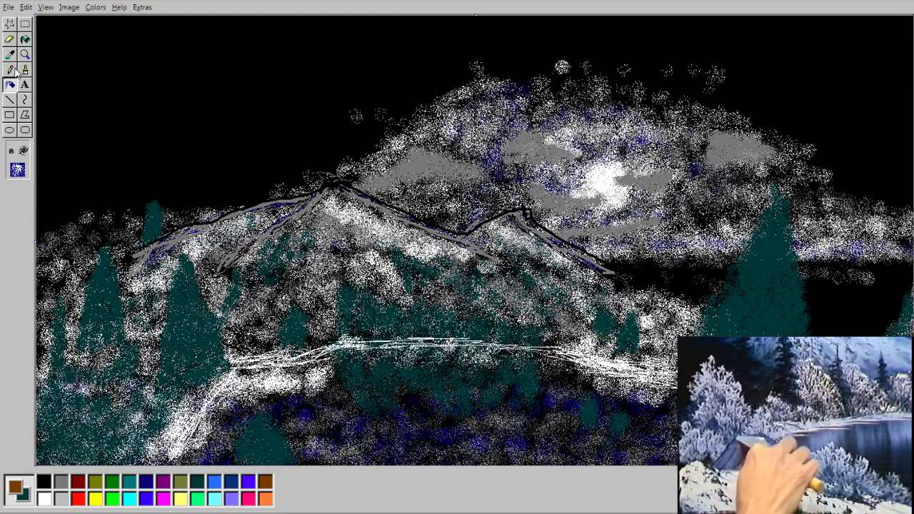
{"action": "left_click", "coordinate": [11, 70]}
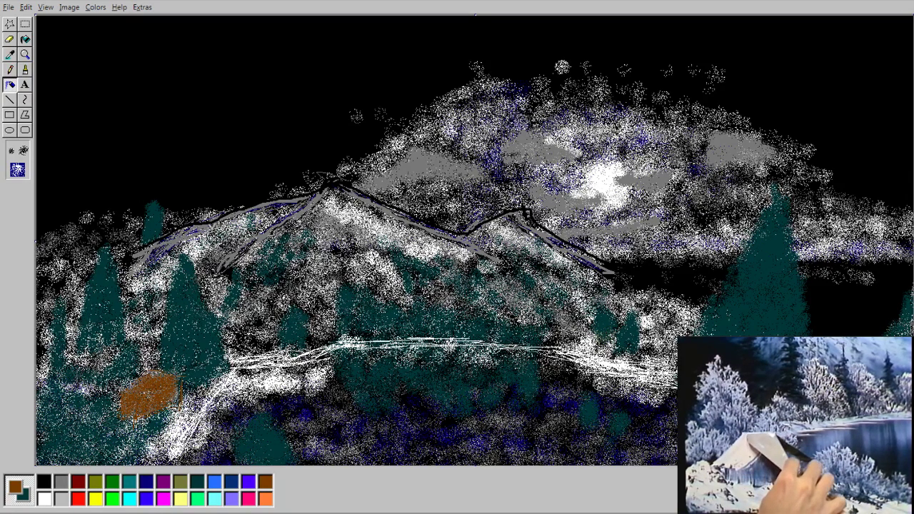
{"action": "left_click", "coordinate": [11, 69]}
{"action": "left_click", "coordinate": [60, 482]}
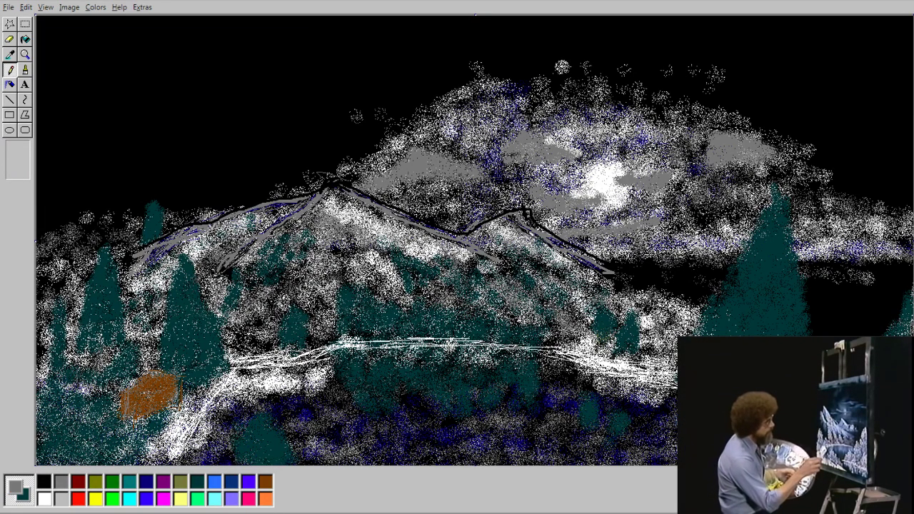
{"action": "mouse_move", "coordinate": [143, 387]}
{"action": "left_mouse_down"}
{"action": "mouse_move", "coordinate": [140, 415]}
{"action": "mouse_move", "coordinate": [139, 404]}
{"action": "left_mouse_up"}
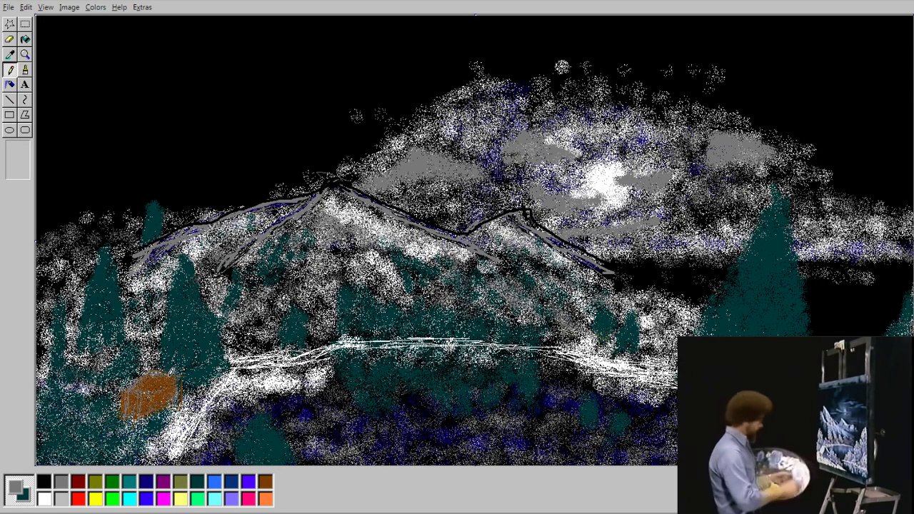
{"action": "mouse_move", "coordinate": [178, 385]}
{"action": "left_mouse_down"}
{"action": "mouse_move", "coordinate": [154, 396]}
{"action": "mouse_move", "coordinate": [171, 380]}
{"action": "mouse_move", "coordinate": [178, 393]}
{"action": "left_mouse_up"}
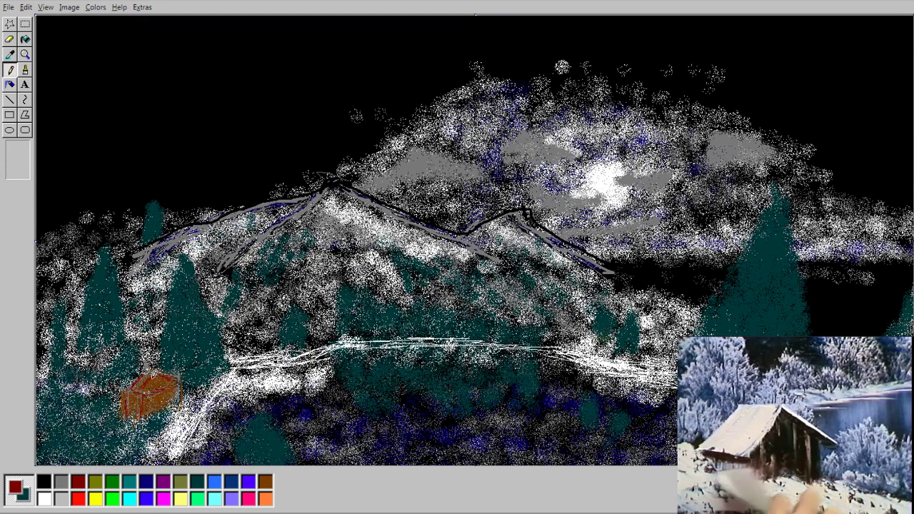
{"action": "mouse_move", "coordinate": [137, 393]}
{"action": "left_mouse_down"}
{"action": "mouse_move", "coordinate": [158, 379]}
{"action": "mouse_move", "coordinate": [179, 381]}
{"action": "mouse_move", "coordinate": [179, 398]}
{"action": "left_mouse_up"}
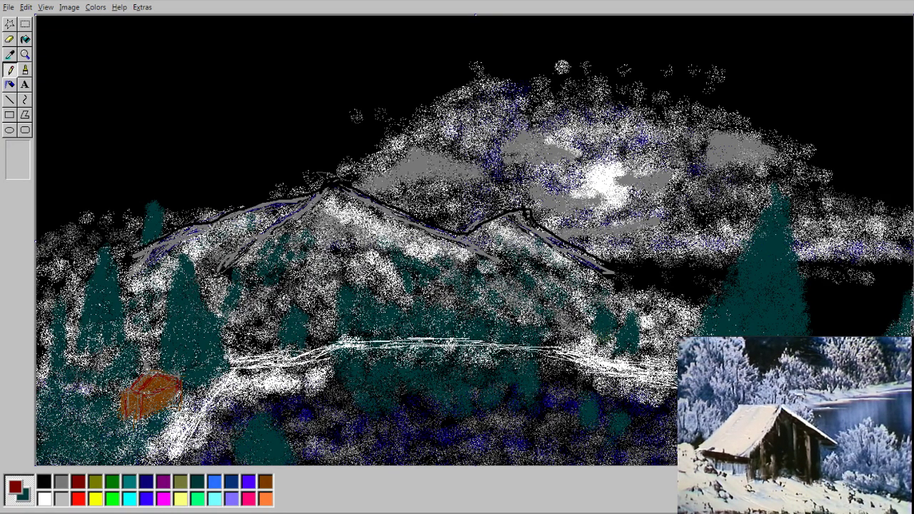
Step: Airbrush white snow over the teal foreground around and below the cabin
{"action": "left_click", "coordinate": [44, 498]}
{"action": "left_click", "coordinate": [9, 84]}
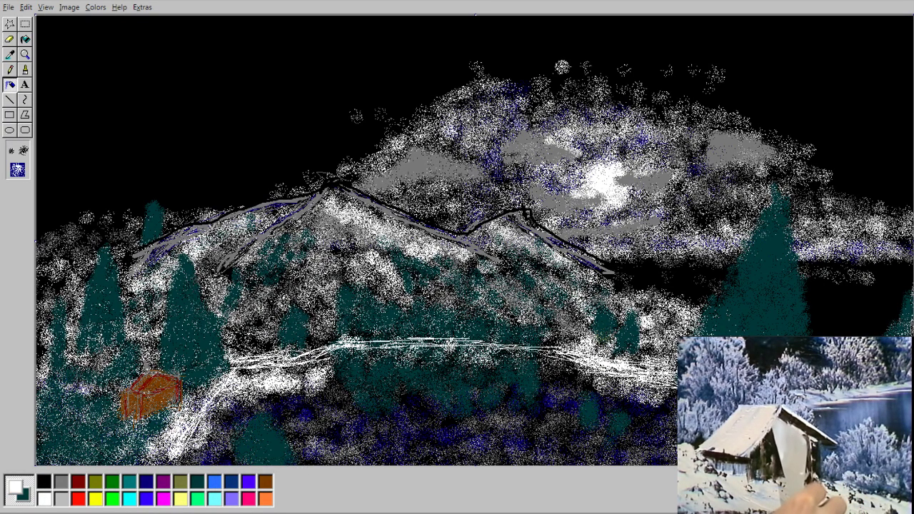
{"action": "mouse_move", "coordinate": [161, 430]}
{"action": "left_mouse_down"}
{"action": "mouse_move", "coordinate": [145, 425]}
{"action": "mouse_move", "coordinate": [129, 445]}
{"action": "mouse_move", "coordinate": [89, 451]}
{"action": "left_mouse_up"}
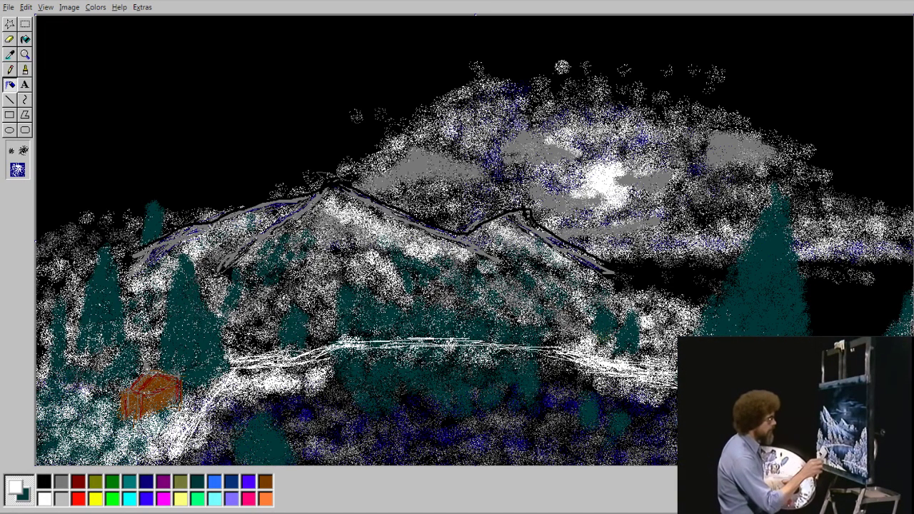
Step: Airbrush dark grey shading on the bank beside the cabin, and pencil white strokes down the bank's edge to the water
{"action": "left_click", "coordinate": [61, 482]}
{"action": "left_click_drag", "start_coordinate": [174, 416], "coordinate": [203, 430]}
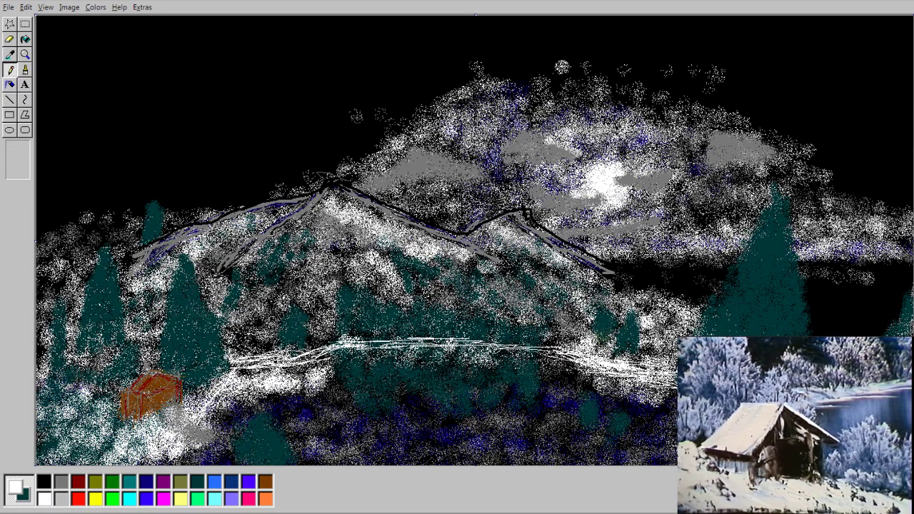
{"action": "mouse_move", "coordinate": [194, 414]}
{"action": "left_mouse_down"}
{"action": "mouse_move", "coordinate": [184, 456]}
{"action": "mouse_move", "coordinate": [197, 417]}
{"action": "mouse_move", "coordinate": [239, 375]}
{"action": "mouse_move", "coordinate": [217, 400]}
{"action": "mouse_move", "coordinate": [203, 462]}
{"action": "mouse_move", "coordinate": [201, 435]}
{"action": "left_mouse_up"}
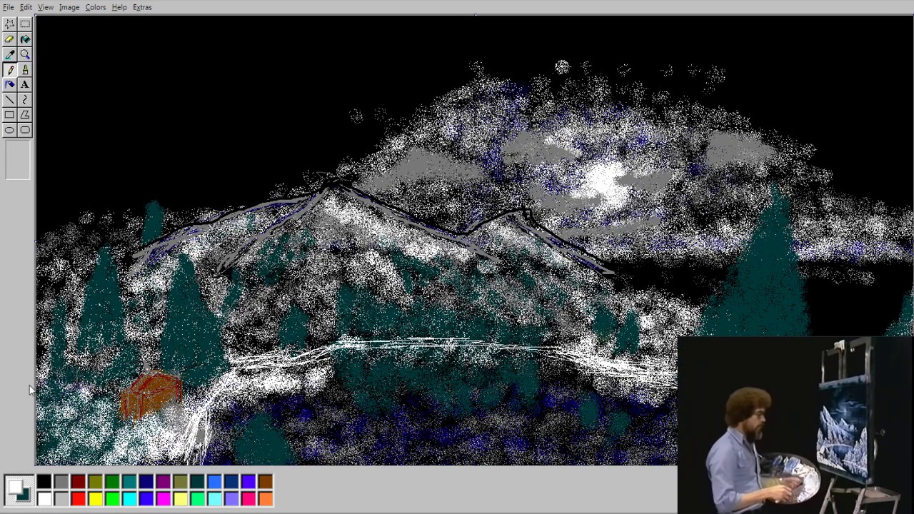
Step: Airbrush more white snow along both lake banks, and add a small dark teal evergreen above the right bank
{"action": "left_click", "coordinate": [10, 84]}
{"action": "mouse_move", "coordinate": [215, 441]}
{"action": "left_mouse_down"}
{"action": "mouse_move", "coordinate": [202, 427]}
{"action": "mouse_move", "coordinate": [203, 446]}
{"action": "mouse_move", "coordinate": [149, 461]}
{"action": "mouse_move", "coordinate": [255, 372]}
{"action": "mouse_move", "coordinate": [308, 365]}
{"action": "left_mouse_up"}
{"action": "mouse_move", "coordinate": [644, 388]}
{"action": "left_mouse_down"}
{"action": "mouse_move", "coordinate": [662, 390]}
{"action": "mouse_move", "coordinate": [603, 377]}
{"action": "mouse_move", "coordinate": [590, 355]}
{"action": "left_mouse_up"}
{"action": "left_click_drag", "start_coordinate": [647, 371], "coordinate": [657, 371]}
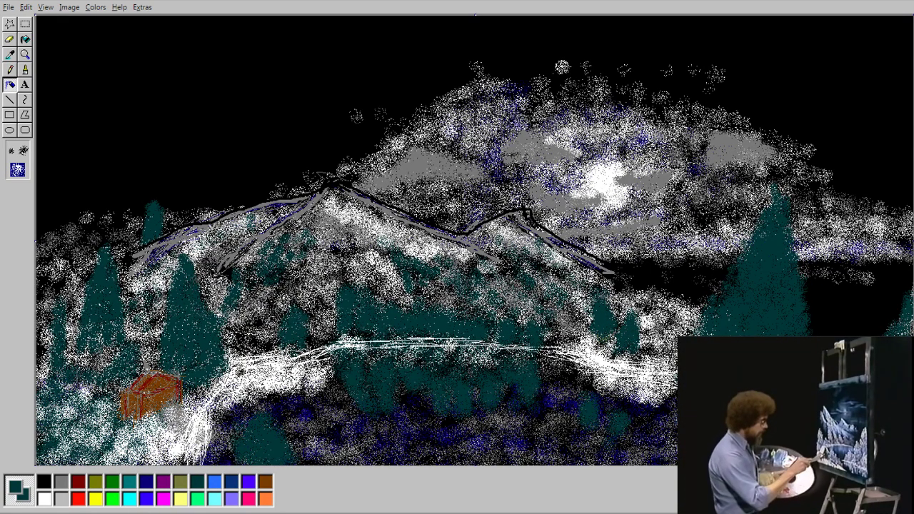
{"action": "left_click_drag", "start_coordinate": [658, 347], "coordinate": [658, 333]}
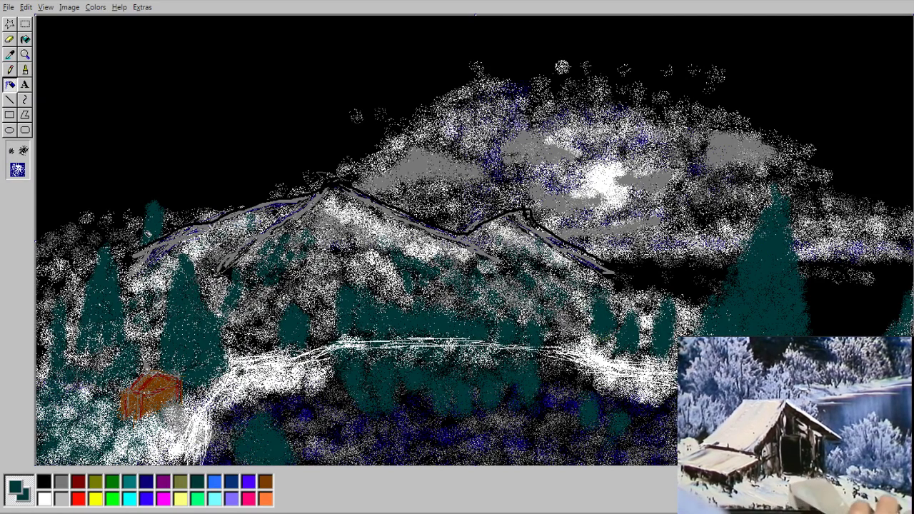
Step: Extend the cabin with a small brown lean-to at its lower left, and pencil its edges in dark red
{"action": "left_click", "coordinate": [265, 481]}
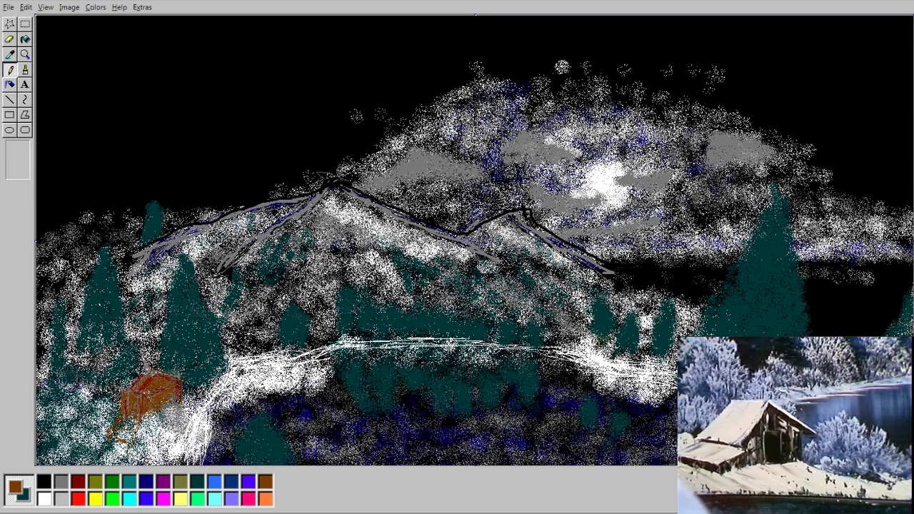
{"action": "left_click", "coordinate": [78, 482]}
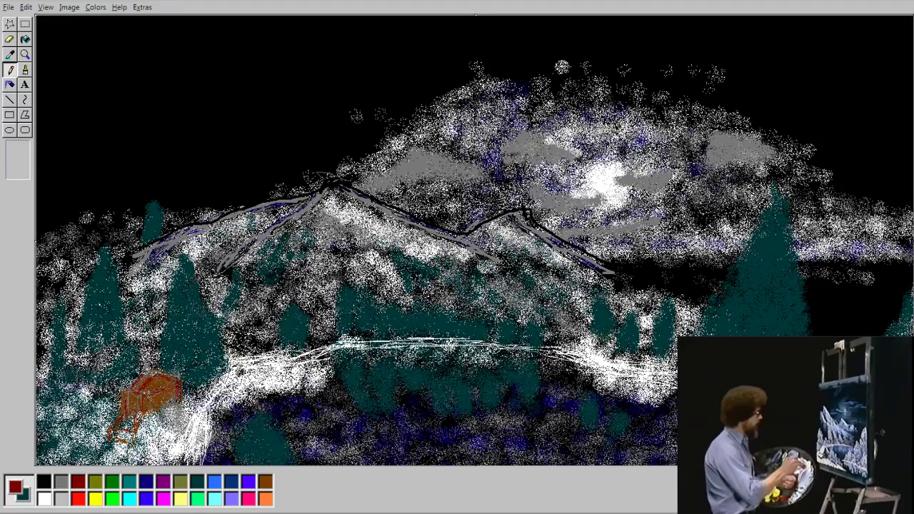
{"action": "left_click", "coordinate": [61, 482]}
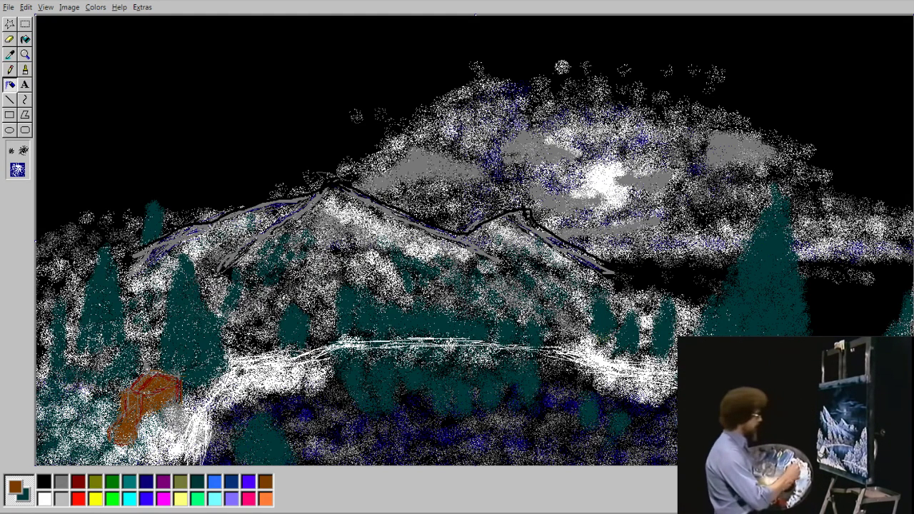
{"action": "left_click", "coordinate": [78, 481]}
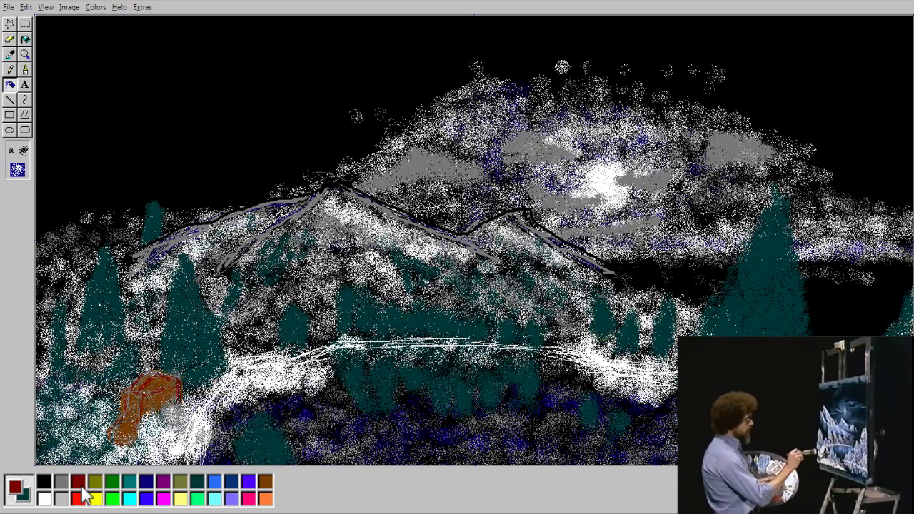
{"action": "left_click", "coordinate": [10, 69]}
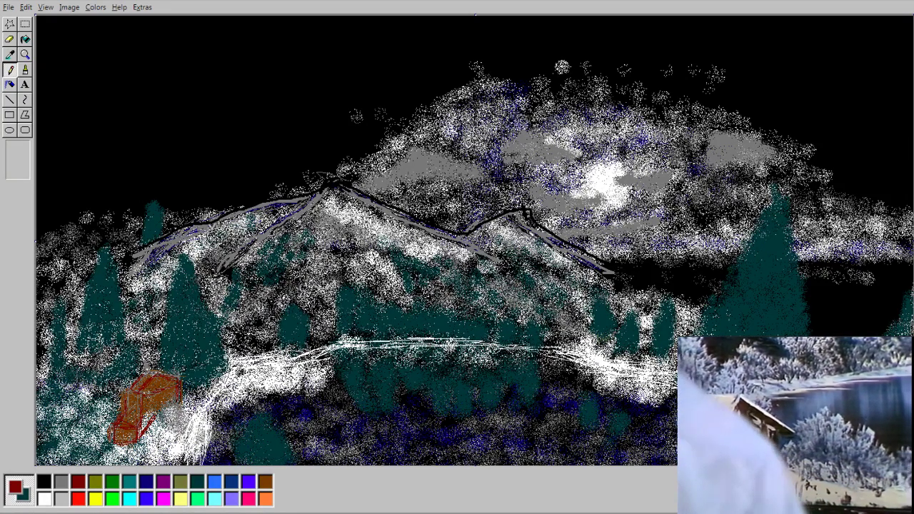
Step: Airbrush dark teal undergrowth around the base of the cabin and its lean-to, and on the bank at the cabin's right
{"action": "left_click", "coordinate": [199, 482]}
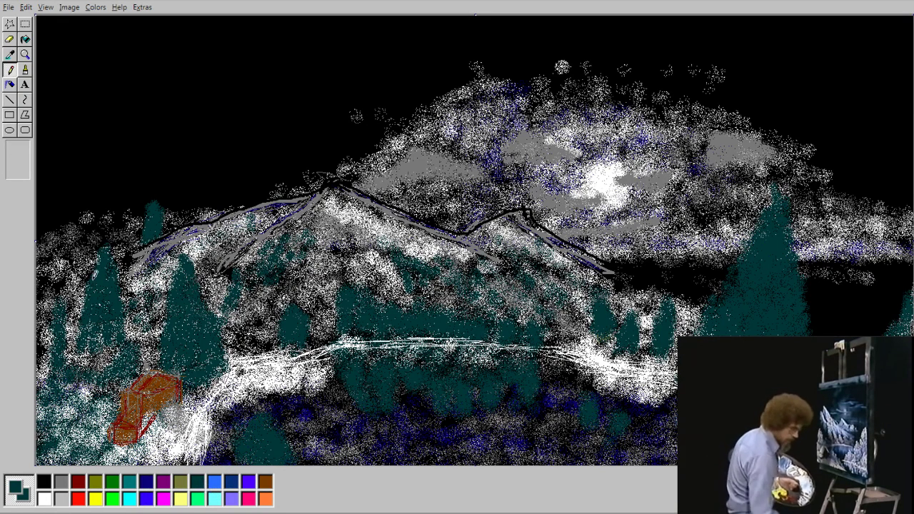
{"action": "left_click", "coordinate": [10, 85]}
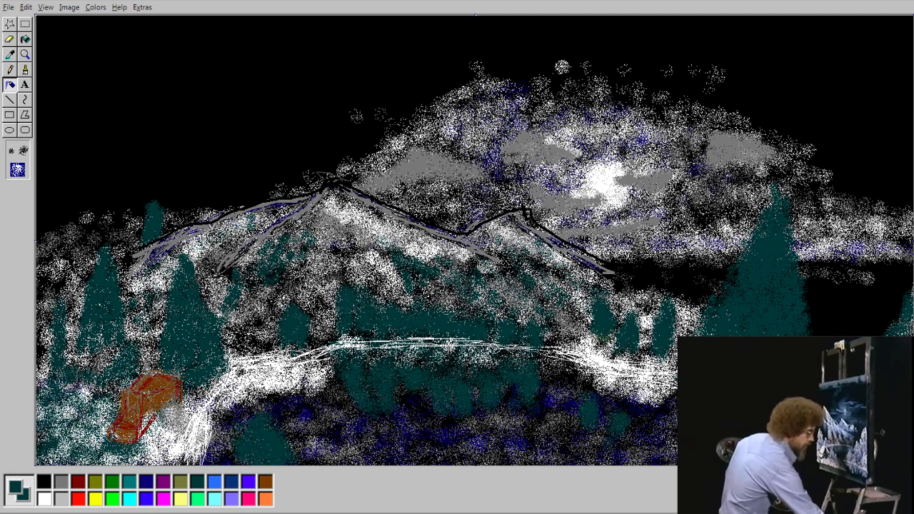
{"action": "mouse_move", "coordinate": [109, 437]}
{"action": "left_mouse_down"}
{"action": "mouse_move", "coordinate": [106, 428]}
{"action": "mouse_move", "coordinate": [124, 438]}
{"action": "mouse_move", "coordinate": [88, 422]}
{"action": "mouse_move", "coordinate": [93, 434]}
{"action": "mouse_move", "coordinate": [104, 405]}
{"action": "mouse_move", "coordinate": [77, 410]}
{"action": "mouse_move", "coordinate": [66, 400]}
{"action": "mouse_move", "coordinate": [73, 443]}
{"action": "left_mouse_up"}
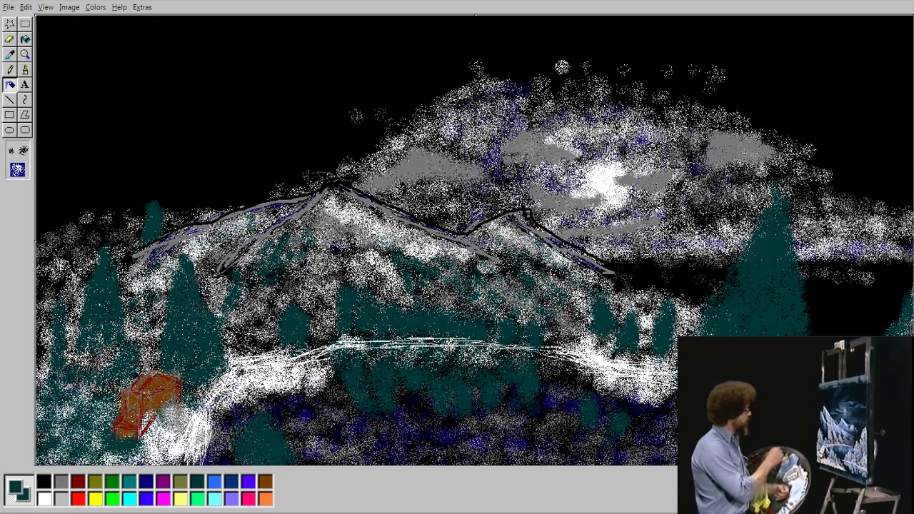
{"action": "left_click_drag", "start_coordinate": [198, 404], "coordinate": [202, 404]}
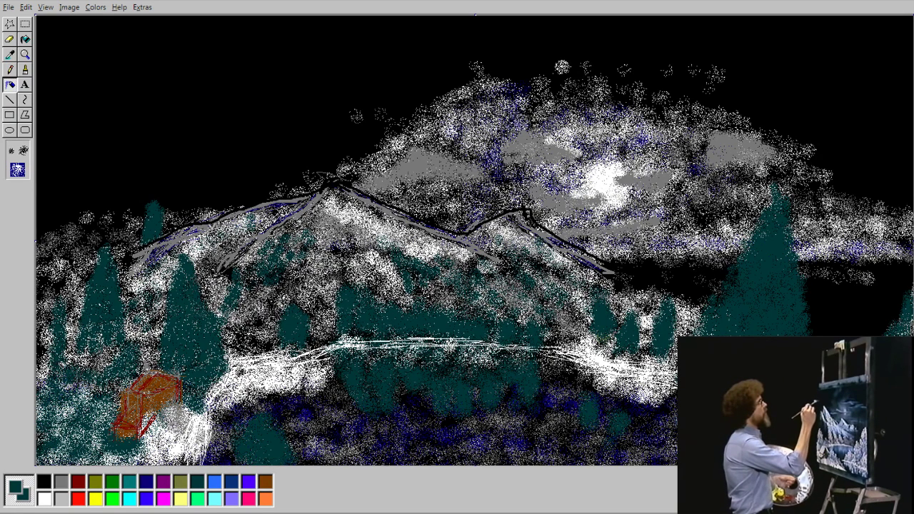
Step: Airbrush a thin grey smoke plume with the smallest spray size, rising from the cabin roof into the sky above the left evergreens
{"action": "left_click", "coordinate": [63, 482]}
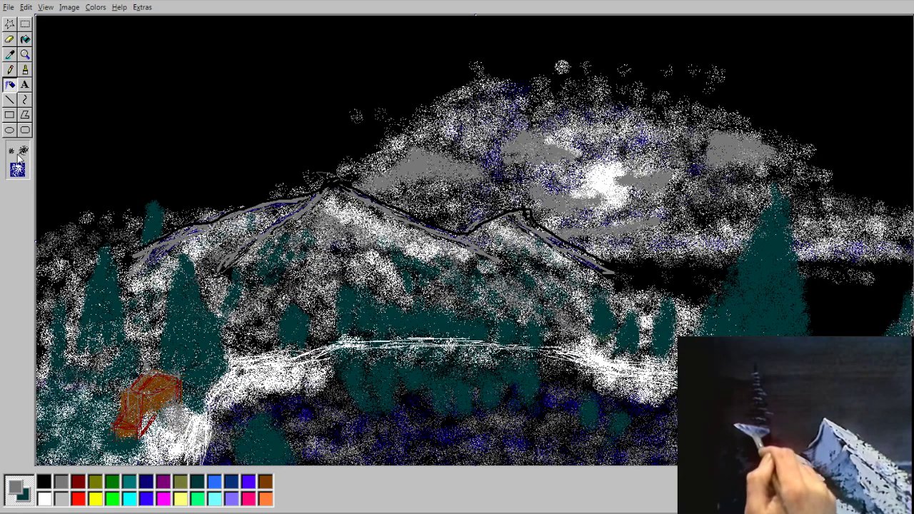
{"action": "left_click", "coordinate": [11, 150]}
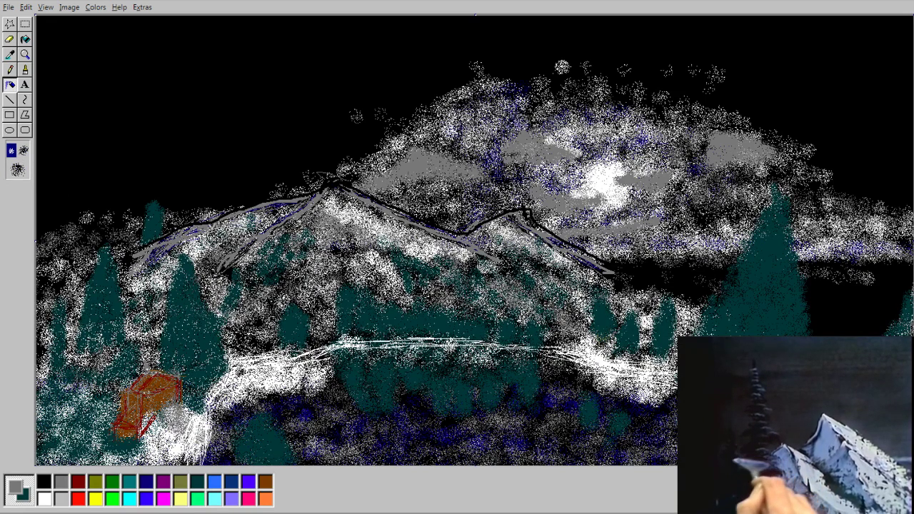
{"action": "mouse_move", "coordinate": [154, 368]}
{"action": "left_mouse_down"}
{"action": "mouse_move", "coordinate": [119, 208]}
{"action": "mouse_move", "coordinate": [125, 199]}
{"action": "mouse_move", "coordinate": [129, 219]}
{"action": "mouse_move", "coordinate": [142, 200]}
{"action": "mouse_move", "coordinate": [152, 206]}
{"action": "mouse_move", "coordinate": [142, 214]}
{"action": "mouse_move", "coordinate": [116, 213]}
{"action": "left_mouse_up"}
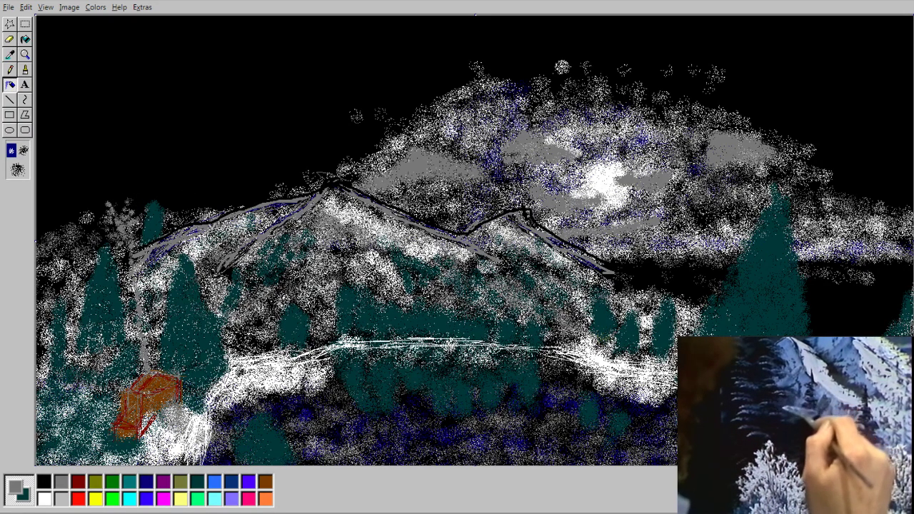
{"action": "left_click", "coordinate": [128, 213]}
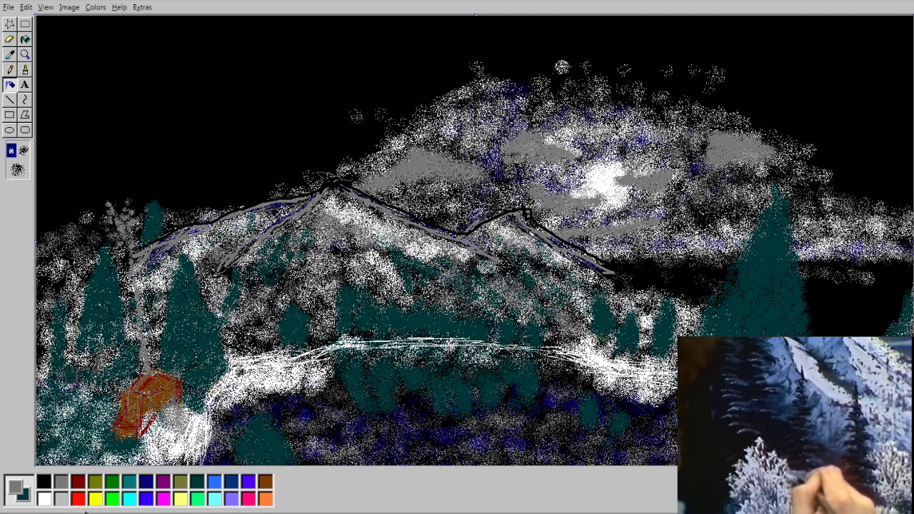
Step: Airbrush white and grey clouds with the largest spray size across the dark sky above the left mountain slope
{"action": "left_click", "coordinate": [43, 498]}
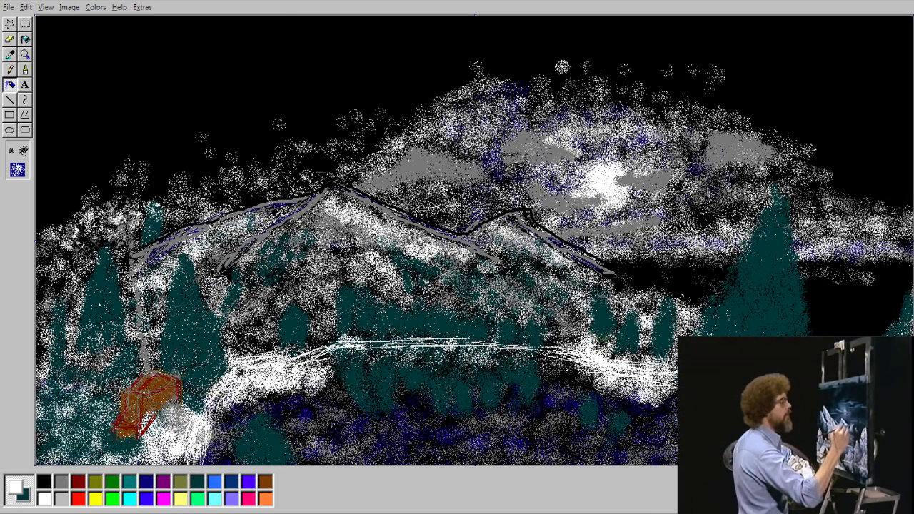
{"action": "left_click", "coordinate": [63, 481]}
{"action": "mouse_move", "coordinate": [61, 251]}
{"action": "left_mouse_down"}
{"action": "mouse_move", "coordinate": [111, 195]}
{"action": "mouse_move", "coordinate": [188, 156]}
{"action": "mouse_move", "coordinate": [344, 167]}
{"action": "mouse_move", "coordinate": [261, 124]}
{"action": "mouse_move", "coordinate": [81, 177]}
{"action": "left_mouse_up"}
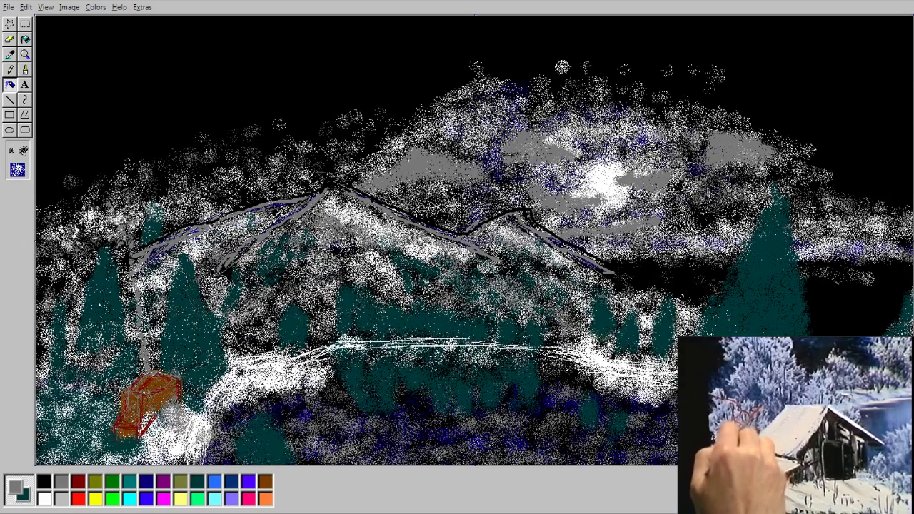
Step: Brush a dark red signature in the upper-left corner of the painting
{"action": "left_click", "coordinate": [78, 483]}
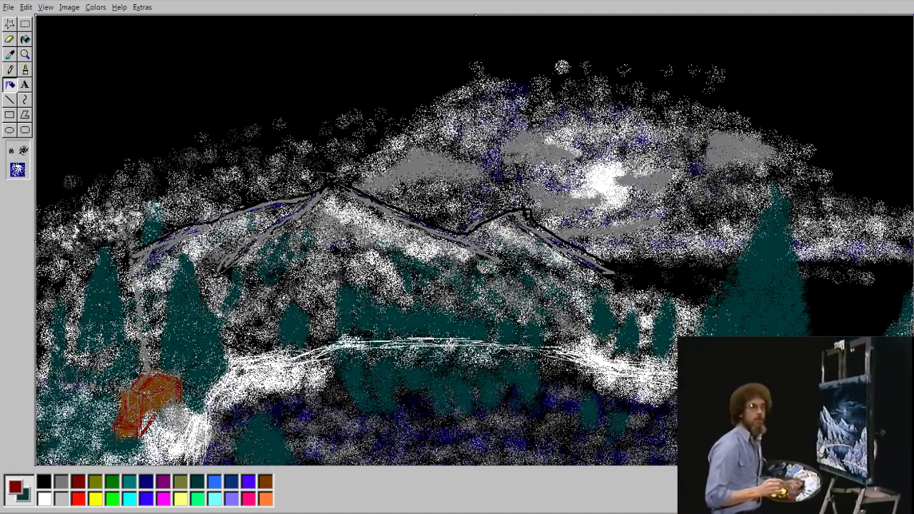
{"action": "left_click", "coordinate": [25, 70]}
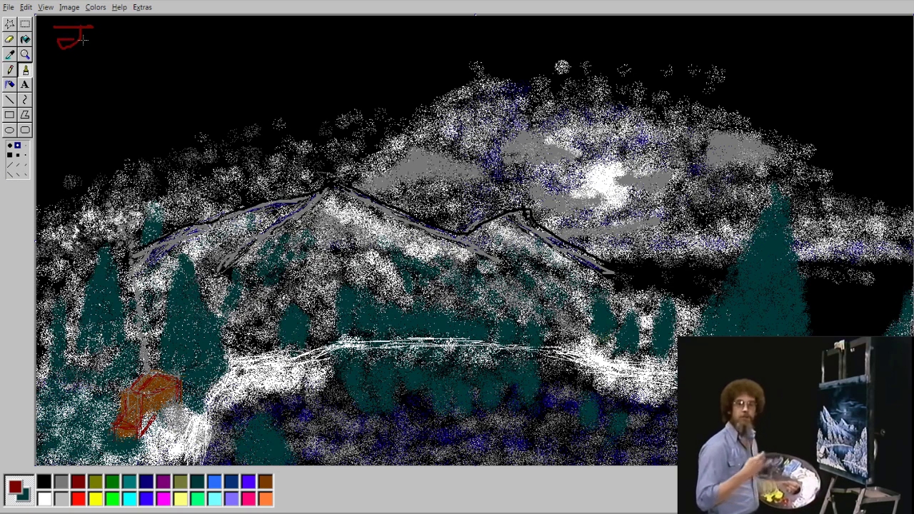